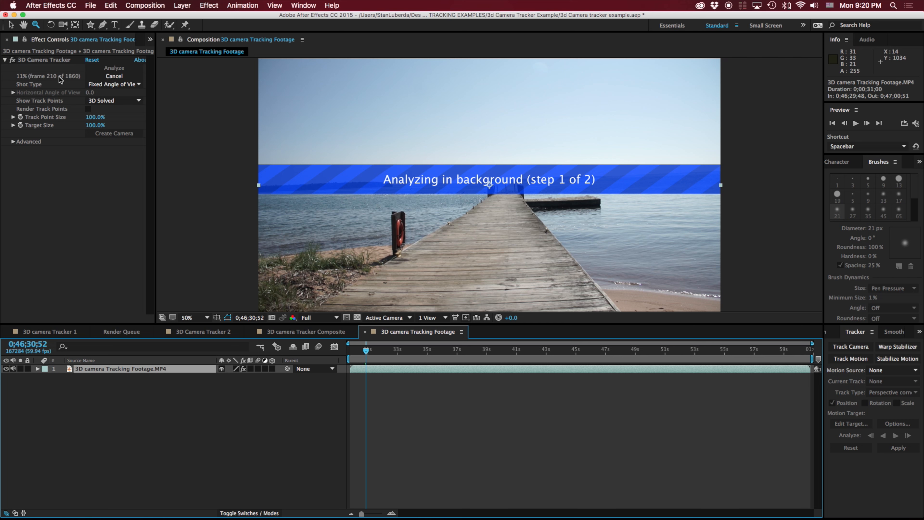
# - Move the playhead to 0;46;30;09 and display the 3D Camera Tracker's track points over the footage
pyautogui.click(517, 350)
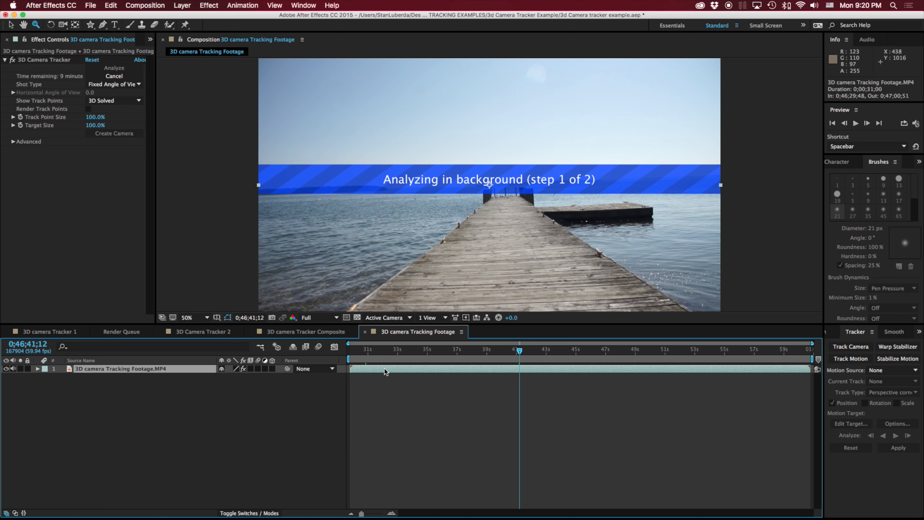
pyautogui.click(356, 350)
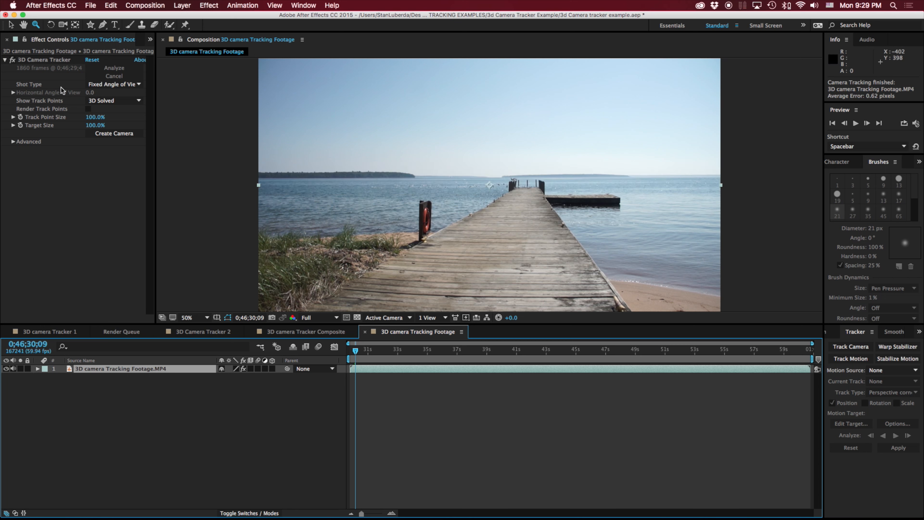
pyautogui.click(61, 60)
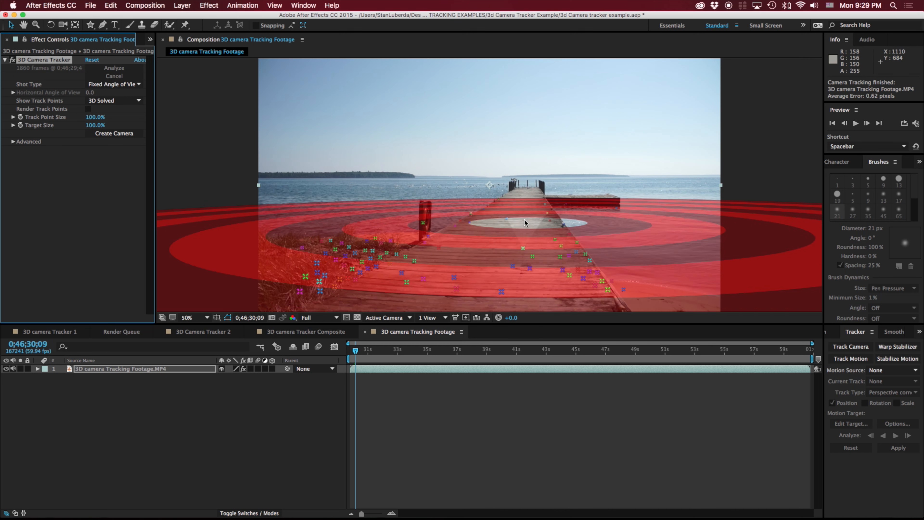
# - Select a group of track points across the dock boards, extending it from the far points to the nearer ones
pyautogui.click(503, 217)
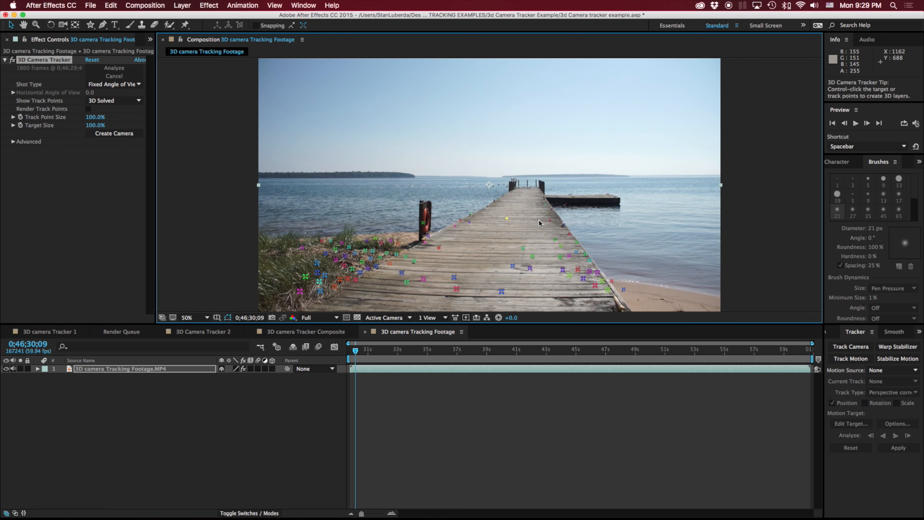
pyautogui.keyDown('shift'); pyautogui.click(549, 220); pyautogui.keyUp('shift')
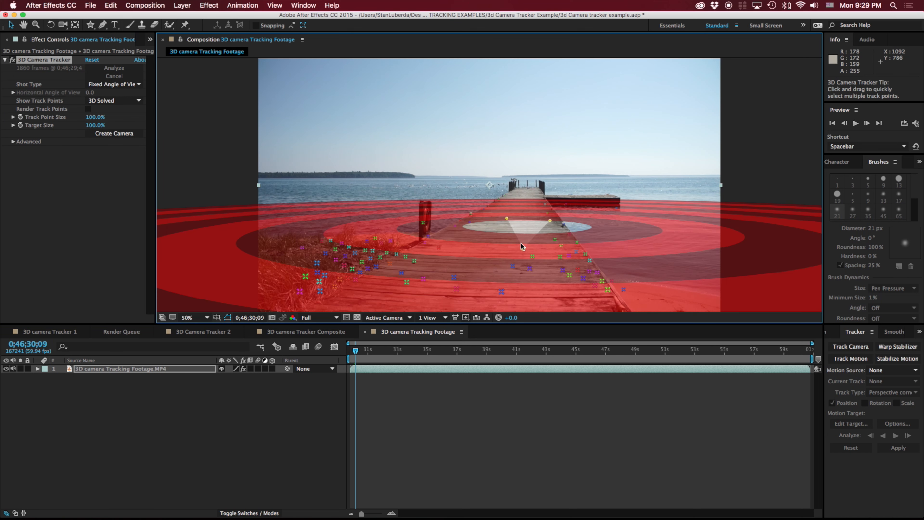
pyautogui.click(514, 211)
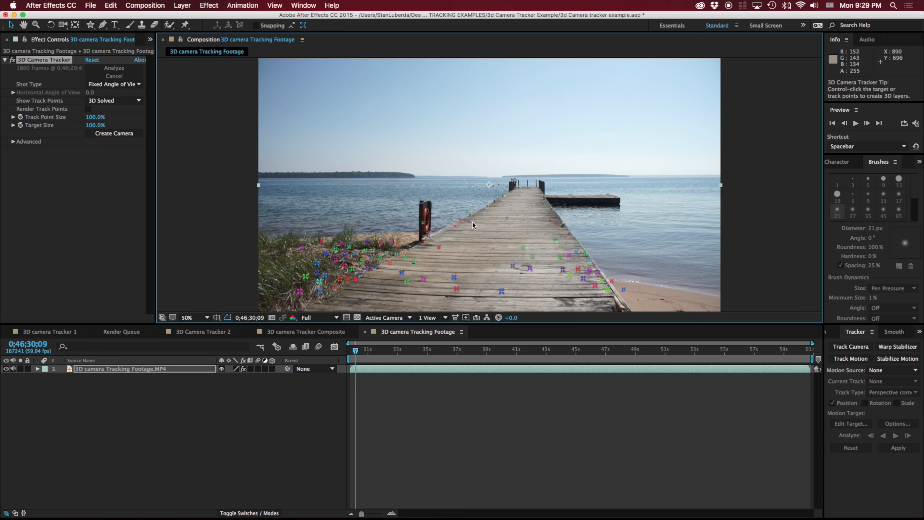
pyautogui.keyDown('shift'); pyautogui.click(507, 218); pyautogui.keyUp('shift')
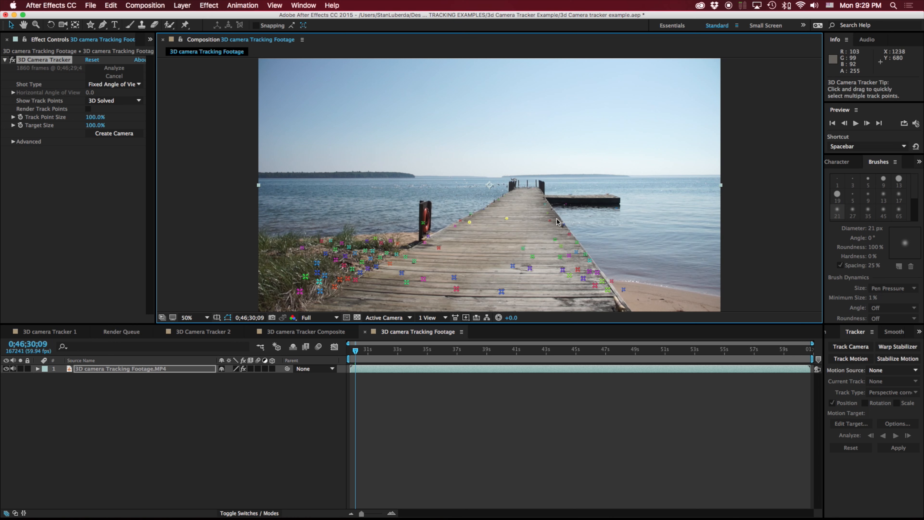
pyautogui.keyDown('shift'); pyautogui.click(550, 221); pyautogui.keyUp('shift')
pyautogui.keyDown('shift'); pyautogui.click(523, 248); pyautogui.keyUp('shift')
pyautogui.keyDown('shift'); pyautogui.click(533, 255); pyautogui.keyUp('shift')
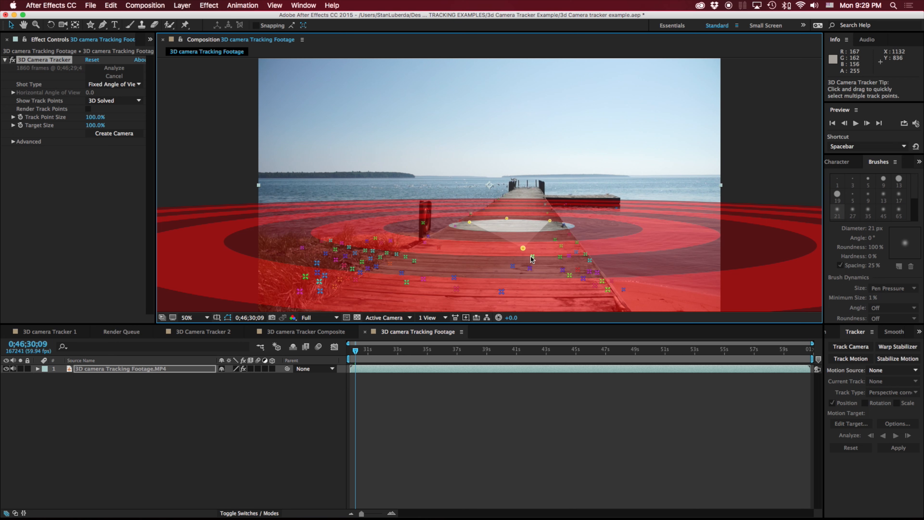
pyautogui.keyDown('shift'); pyautogui.click(513, 265); pyautogui.keyUp('shift')
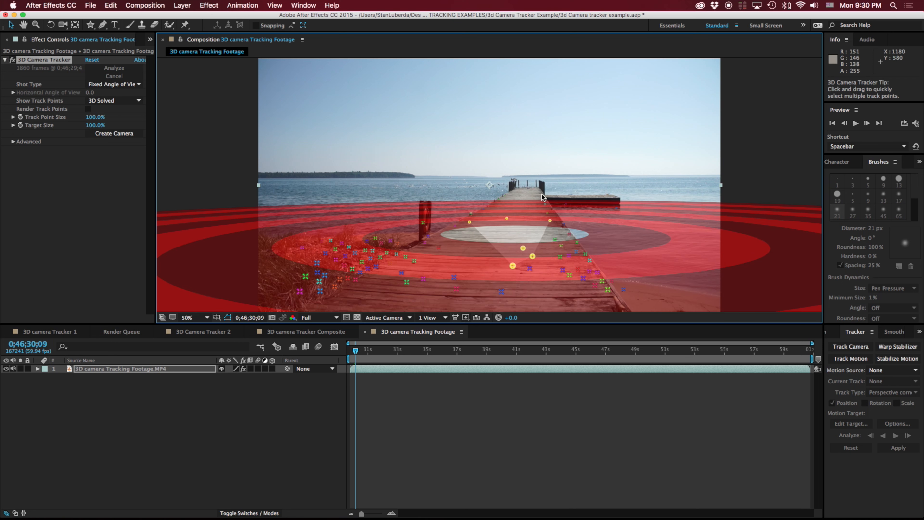
# - At 0;46;35;53, select track points on the dock and set the tracker's Target Size to 12%
pyautogui.click(444, 266)
pyautogui.moveTo(355, 350); pyautogui.dragTo(442, 351)
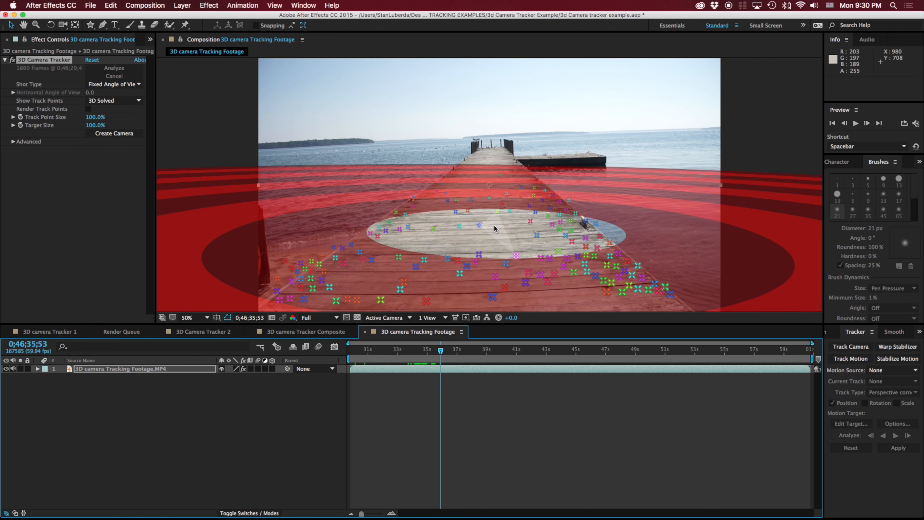
pyautogui.moveTo(473, 176)
pyautogui.mouseDown()
pyautogui.moveTo(437, 197)
pyautogui.moveTo(441, 237)
pyautogui.moveTo(476, 243)
pyautogui.moveTo(505, 224)
pyautogui.mouseUp()
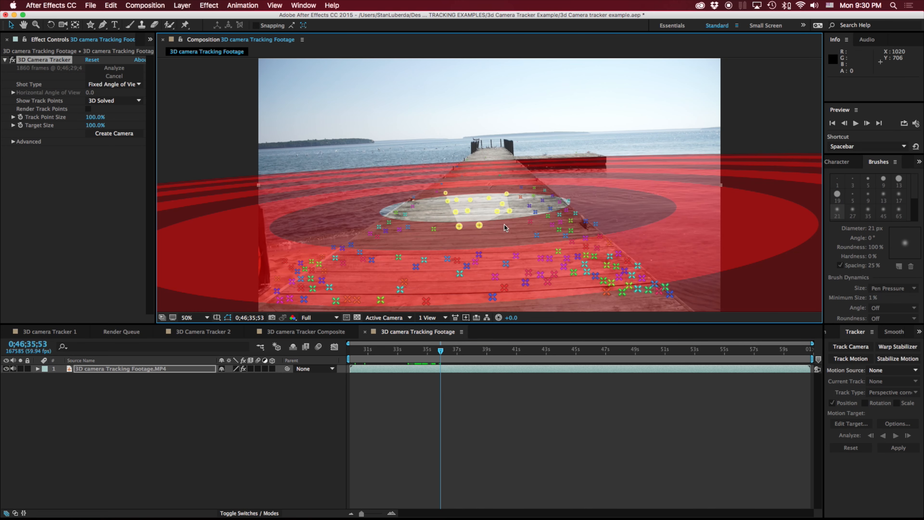
pyautogui.click(499, 182)
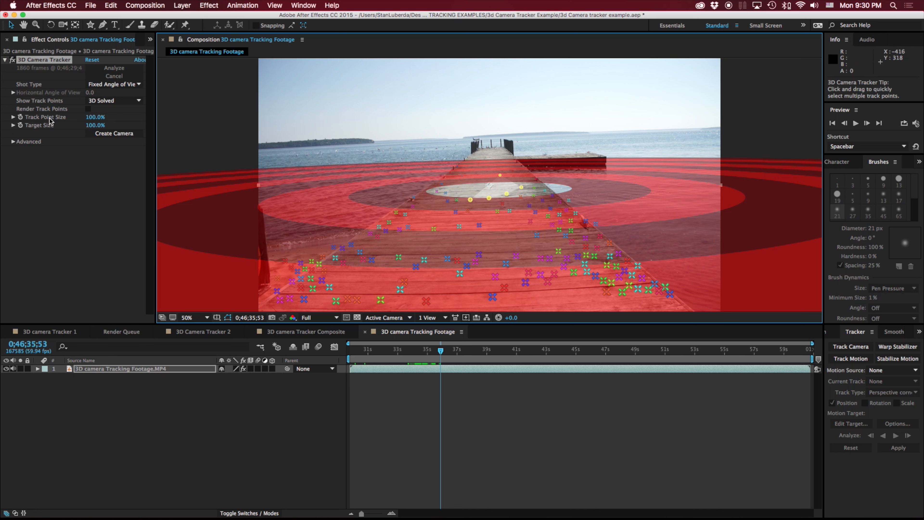
pyautogui.moveTo(95, 125); pyautogui.dragTo(53, 126)
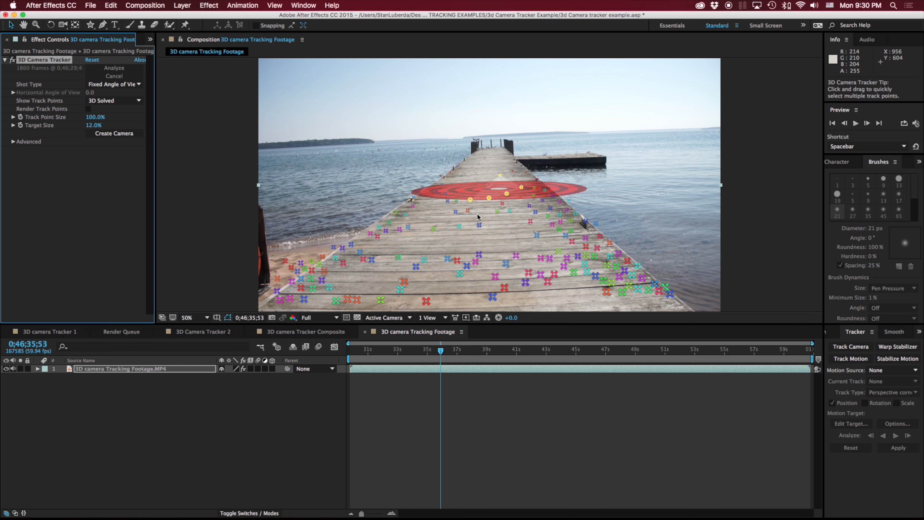
# - Select five track points around the middle of the dock and create a text layer and camera from them
pyautogui.moveTo(385, 246)
pyautogui.mouseDown()
pyautogui.moveTo(412, 276)
pyautogui.moveTo(543, 296)
pyautogui.moveTo(554, 245)
pyautogui.moveTo(505, 225)
pyautogui.mouseUp()
pyautogui.click(472, 243)
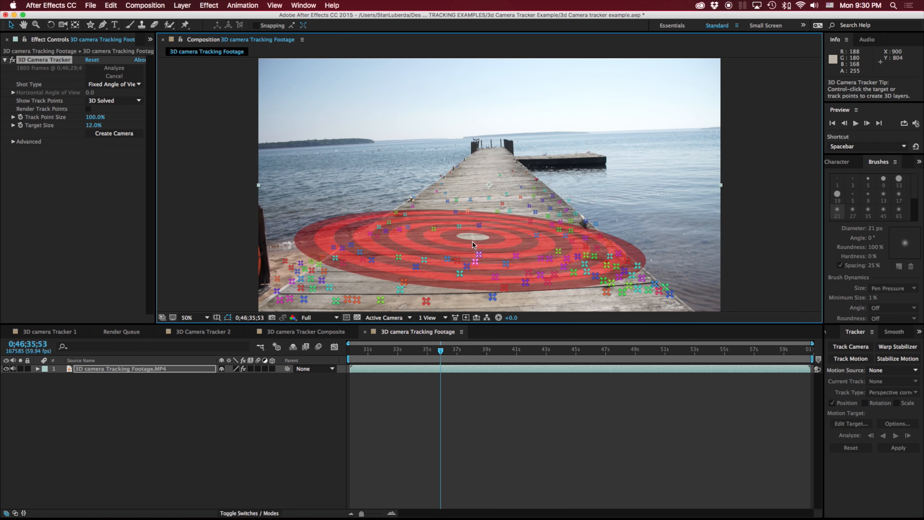
pyautogui.moveTo(462, 220)
pyautogui.mouseDown()
pyautogui.moveTo(485, 216)
pyautogui.moveTo(484, 244)
pyautogui.moveTo(460, 254)
pyautogui.moveTo(431, 243)
pyautogui.moveTo(419, 224)
pyautogui.moveTo(472, 205)
pyautogui.moveTo(444, 204)
pyautogui.moveTo(453, 223)
pyautogui.mouseUp()
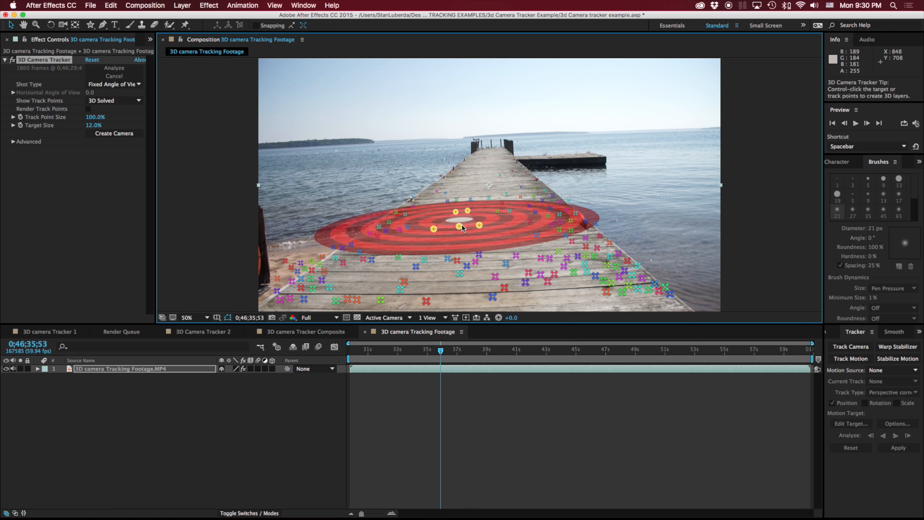
pyautogui.rightClick(460, 225)
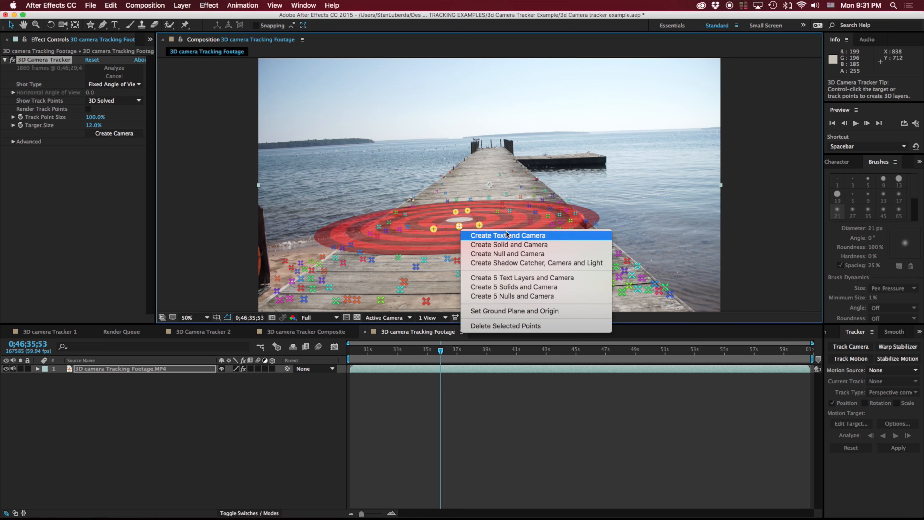
pyautogui.click(517, 241)
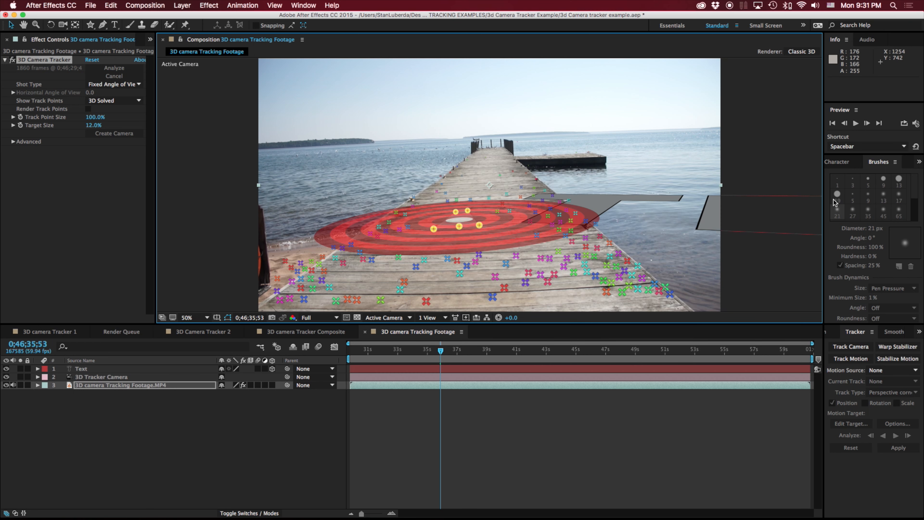
# - Scale the new text layer down to 16.2%
pyautogui.click(173, 457)
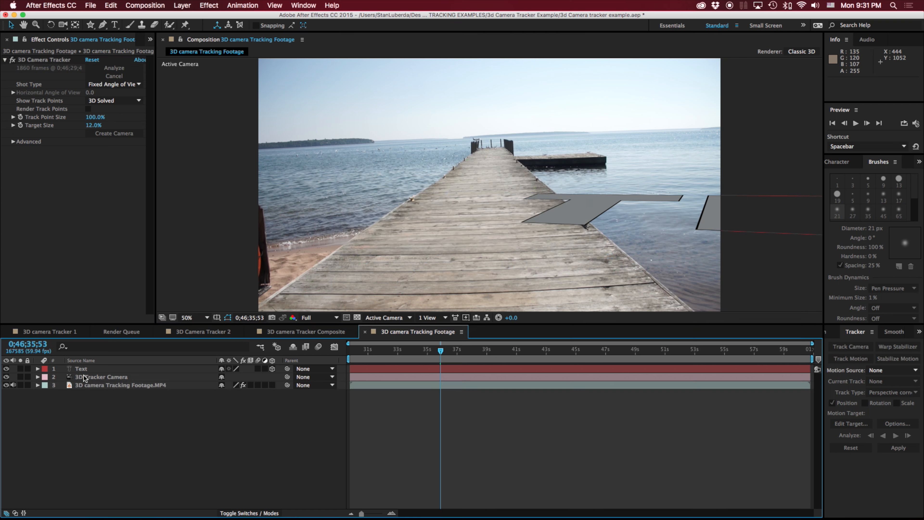
pyautogui.click(85, 369)
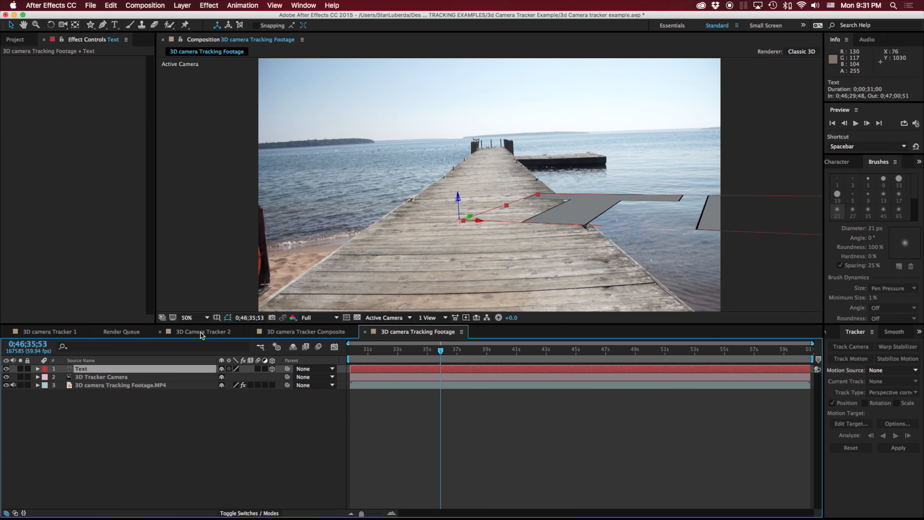
pyautogui.press('s')
pyautogui.moveTo(233, 378); pyautogui.dragTo(209, 377)
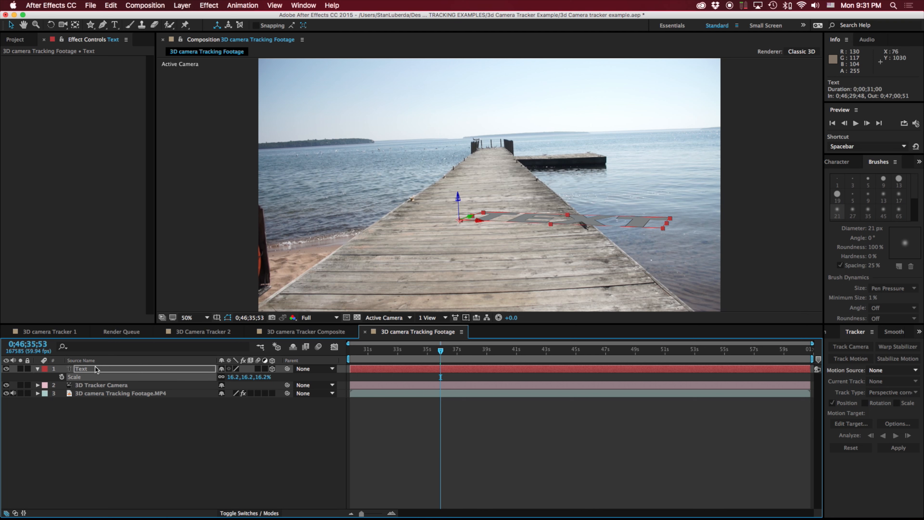
# - Rotate the text about -24.5° on its Z axis and move it across the near end of the dock, at about 935.2, 572.4, -1582.3
pyautogui.click(85, 368)
pyautogui.press('w')
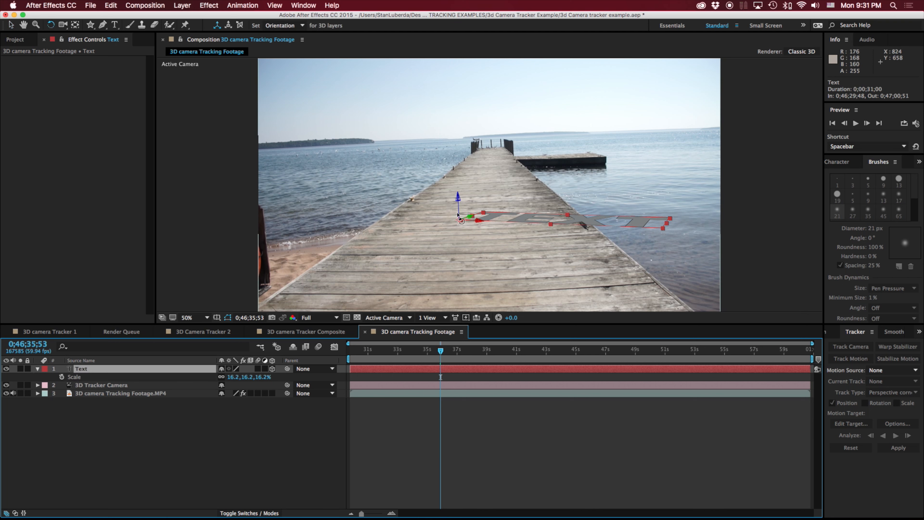
pyautogui.moveTo(459, 203); pyautogui.dragTo(463, 200)
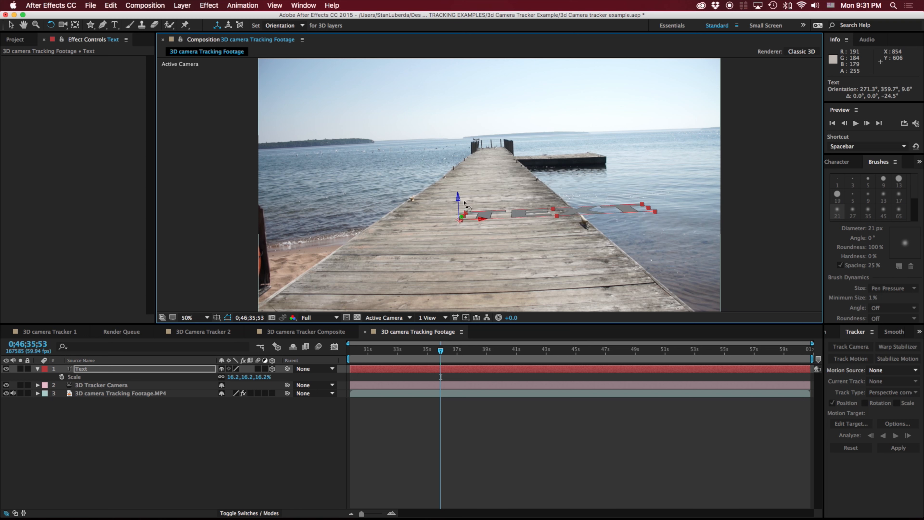
pyautogui.press('v')
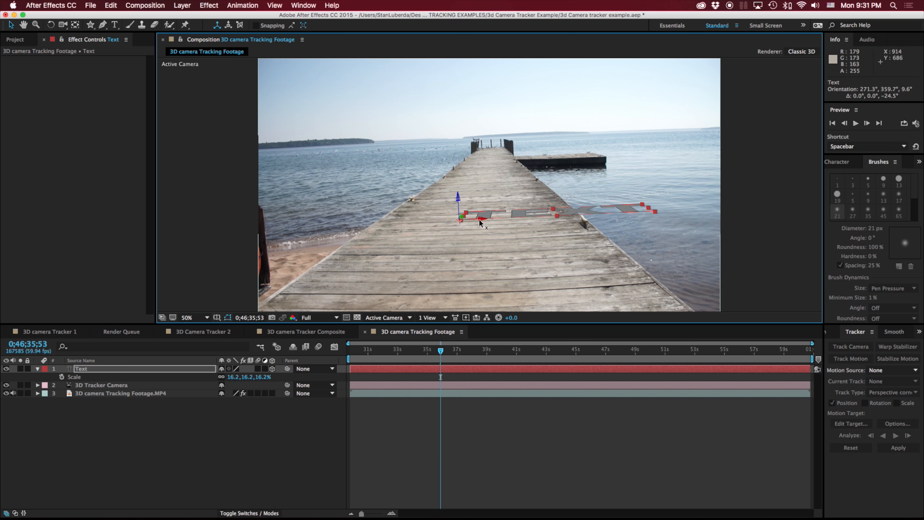
pyautogui.moveTo(482, 218); pyautogui.dragTo(380, 223)
pyautogui.moveTo(342, 276); pyautogui.dragTo(341, 277)
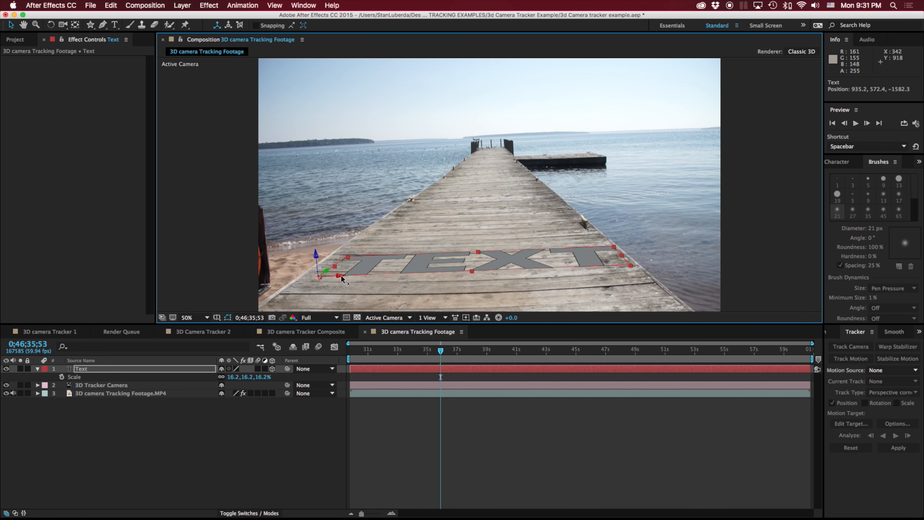
# - Replace the placeholder text on the dock with "Welcome"
pyautogui.doubleClick(411, 261)
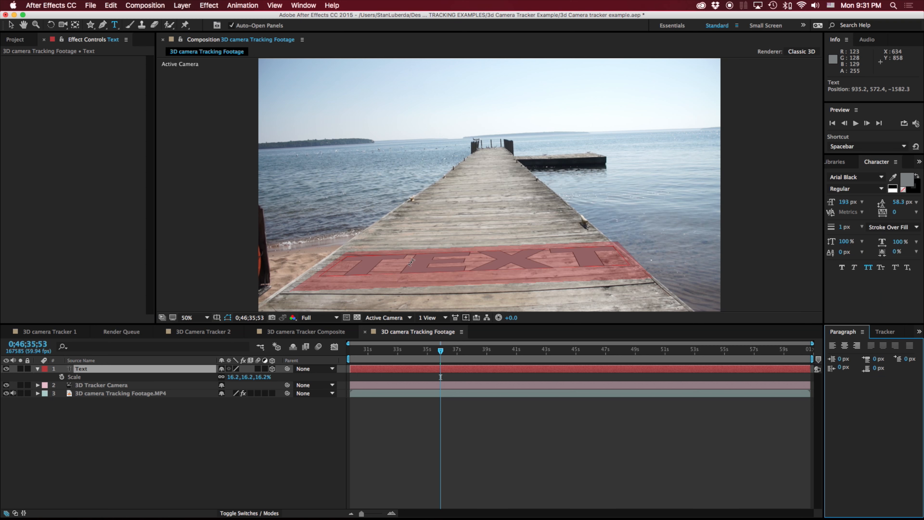
pyautogui.write('elco')
pyautogui.press('BackSpace')
pyautogui.press('BackSpace')
pyautogui.press('BackSpace')
pyautogui.press('BackSpace')
# - Format the whole Welcome text with a 96 px font size and a white fill
pyautogui.rightClick(474, 258)
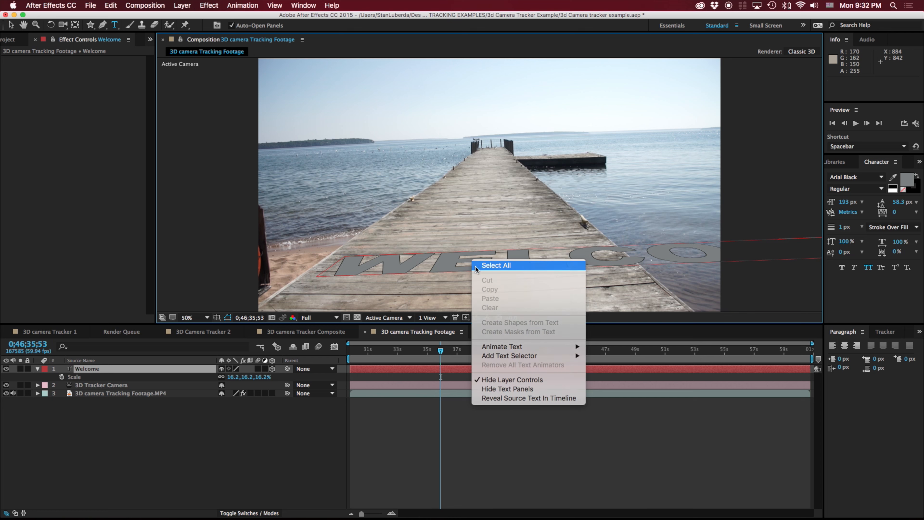
pyautogui.click(475, 266)
pyautogui.click(847, 201)
pyautogui.write('96')
pyautogui.press('Return')
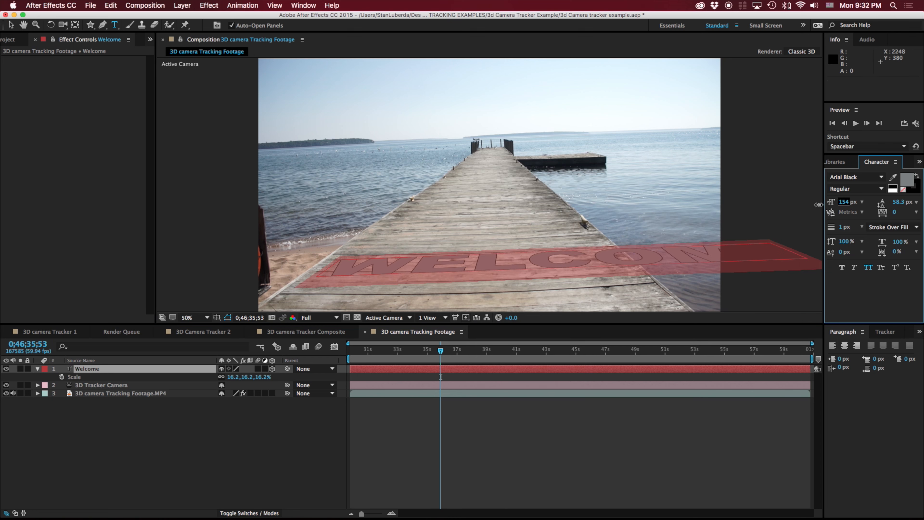
pyautogui.click(893, 191)
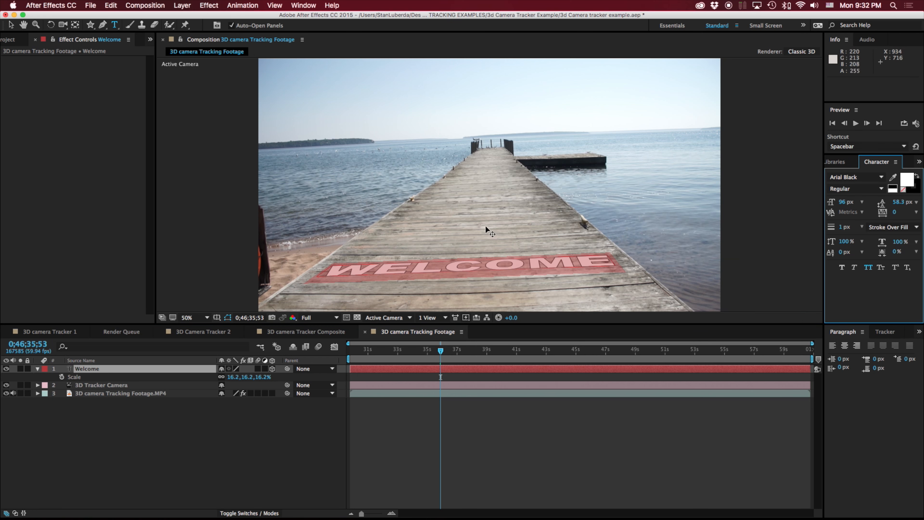
# - Play the composition from its start to check how the Welcome text tracks with the dock
pyautogui.moveTo(419, 346); pyautogui.dragTo(334, 355)
pyautogui.press('space')
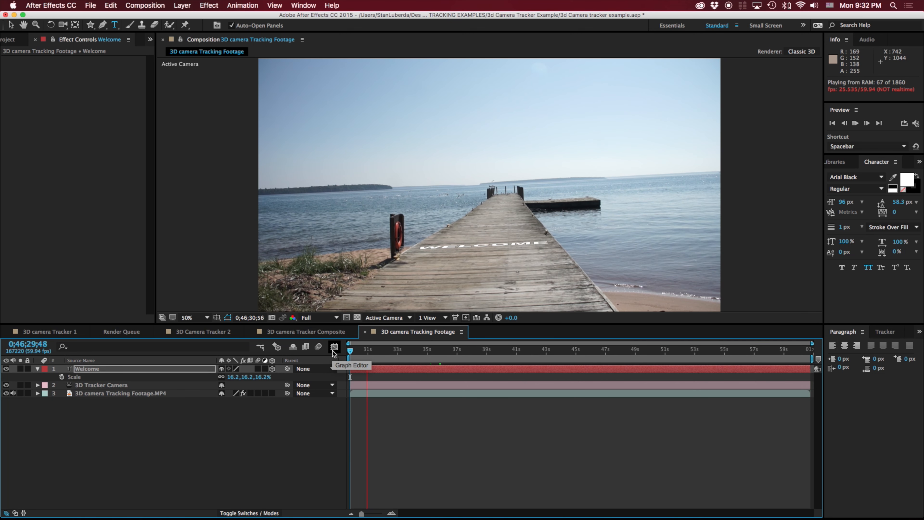
pyautogui.press('space')
# - Create a solid from three of the footage's track points on the dock around the Welcome text
pyautogui.click(135, 395)
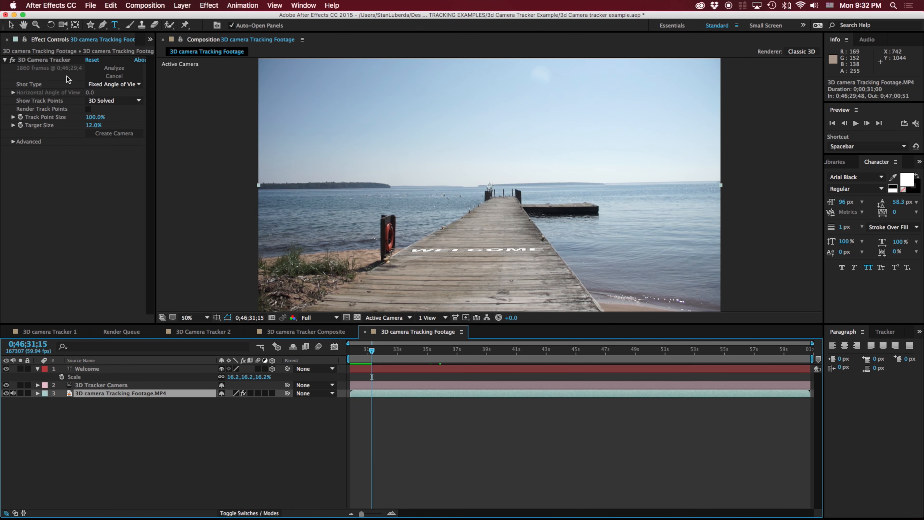
pyautogui.click(55, 60)
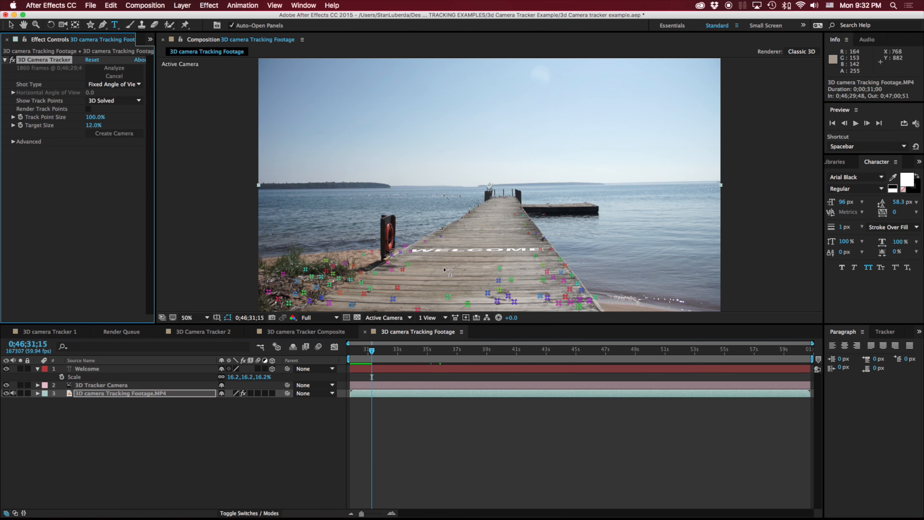
pyautogui.rightClick(477, 251)
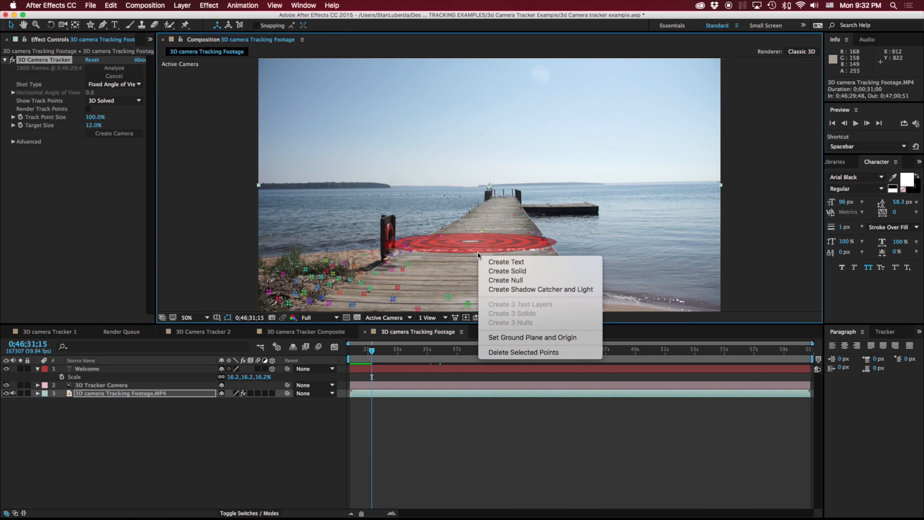
pyautogui.click(494, 271)
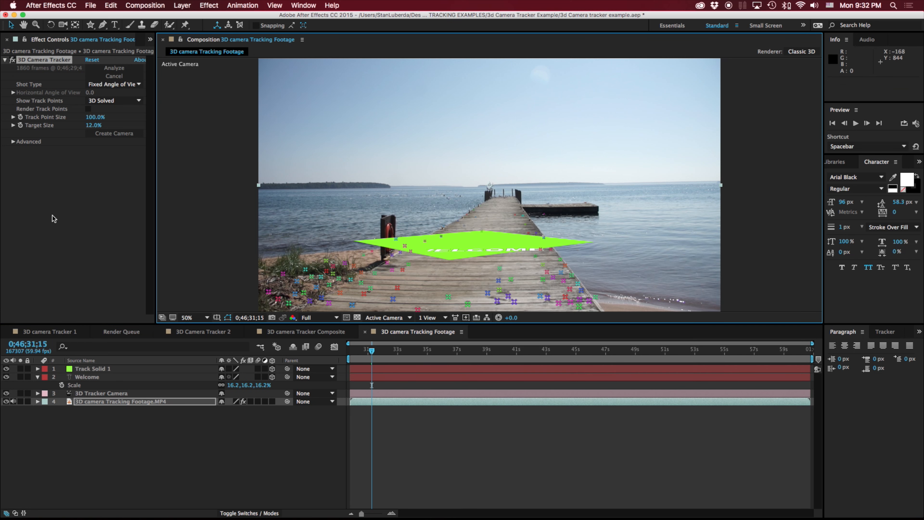
# - Hide the Welcome layer and rotate the new solid about 132° on its Z axis to square it with the dock
pyautogui.click(6, 378)
pyautogui.moveTo(438, 232); pyautogui.dragTo(444, 146)
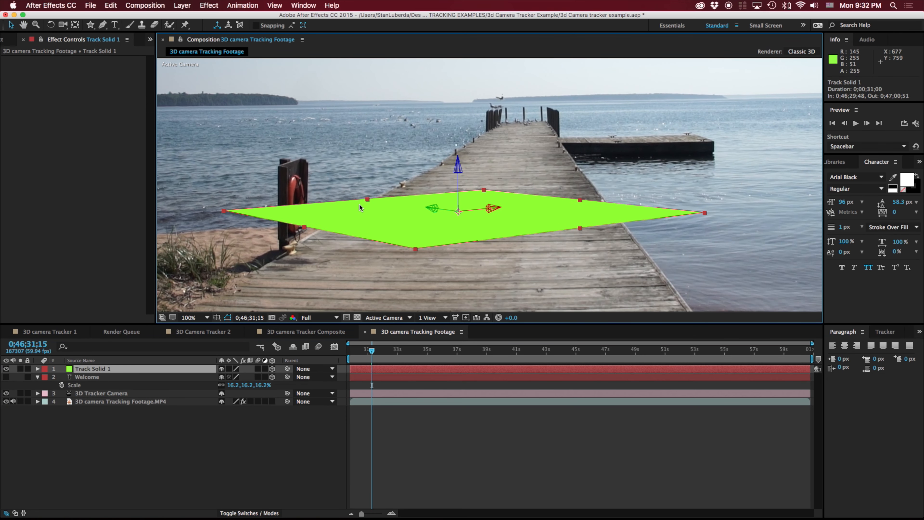
pyautogui.press('w')
pyautogui.moveTo(457, 165); pyautogui.dragTo(394, 170)
pyautogui.press('v')
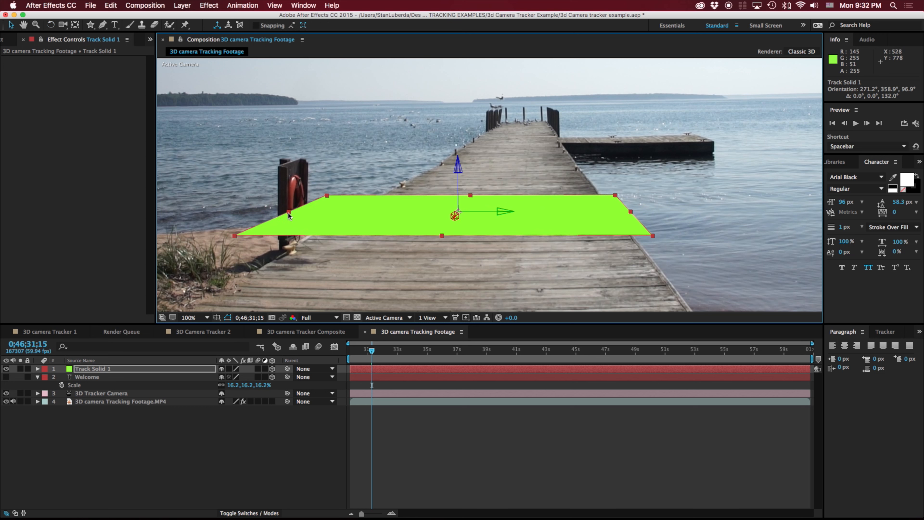
# - Scale Track Solid 1 to about 3001% by 73% and shift it so it covers the dock's width and length to the far end
pyautogui.moveTo(288, 212); pyautogui.dragTo(334, 212)
pyautogui.moveTo(503, 215); pyautogui.dragTo(508, 214)
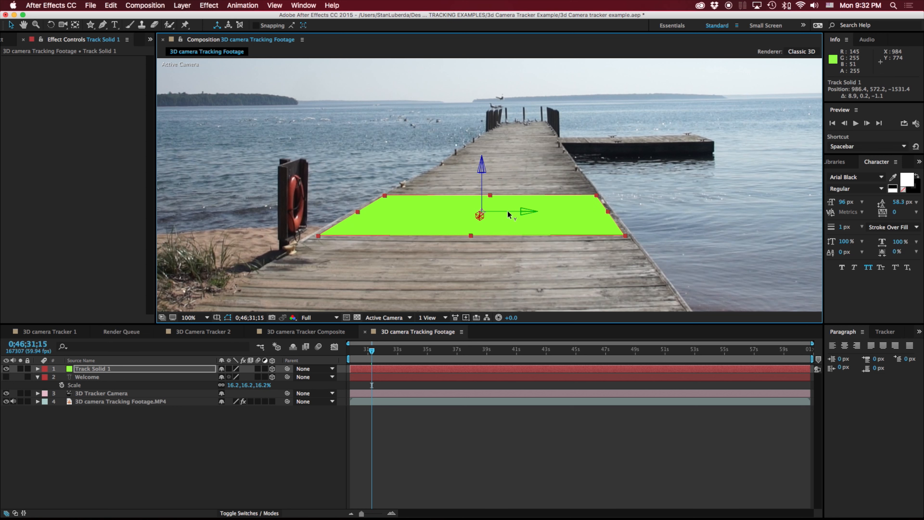
pyautogui.moveTo(491, 198); pyautogui.dragTo(515, 121)
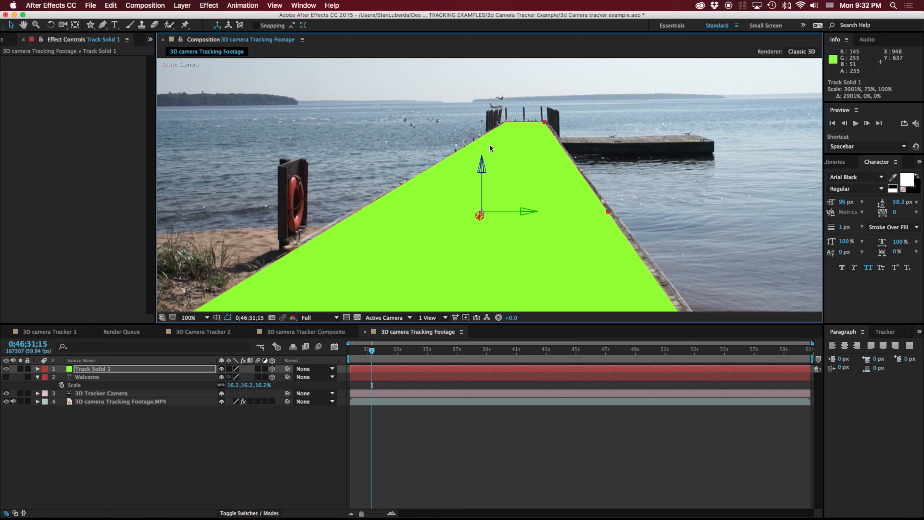
pyautogui.moveTo(523, 214); pyautogui.dragTo(523, 212)
# - Go to the start of the composition and switch the viewer to Custom View 1
pyautogui.press('z')
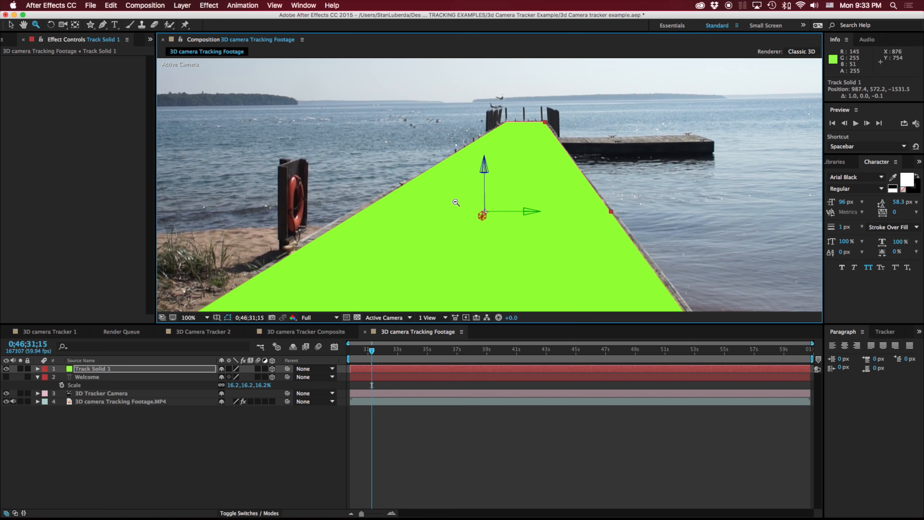
pyautogui.keyDown('alt'); pyautogui.click(450, 201); pyautogui.keyUp('alt')
pyautogui.moveTo(372, 351); pyautogui.dragTo(2, 351)
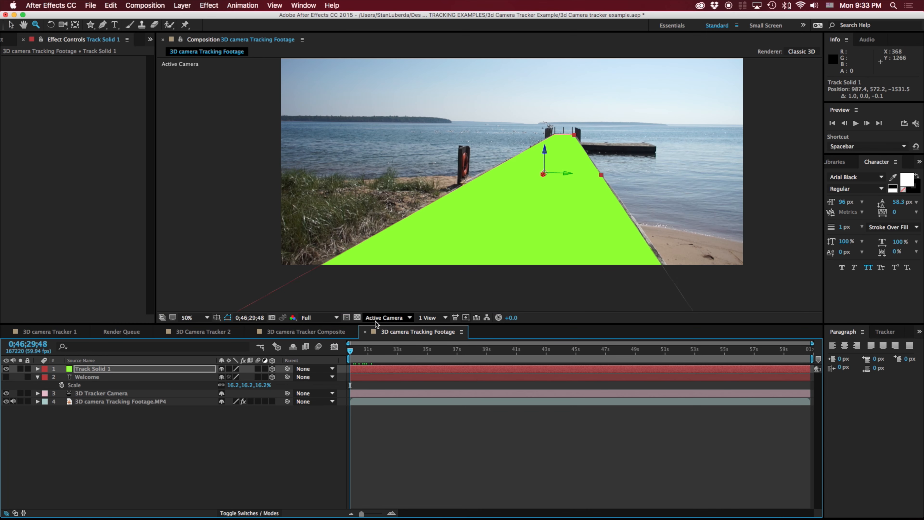
pyautogui.click(435, 318)
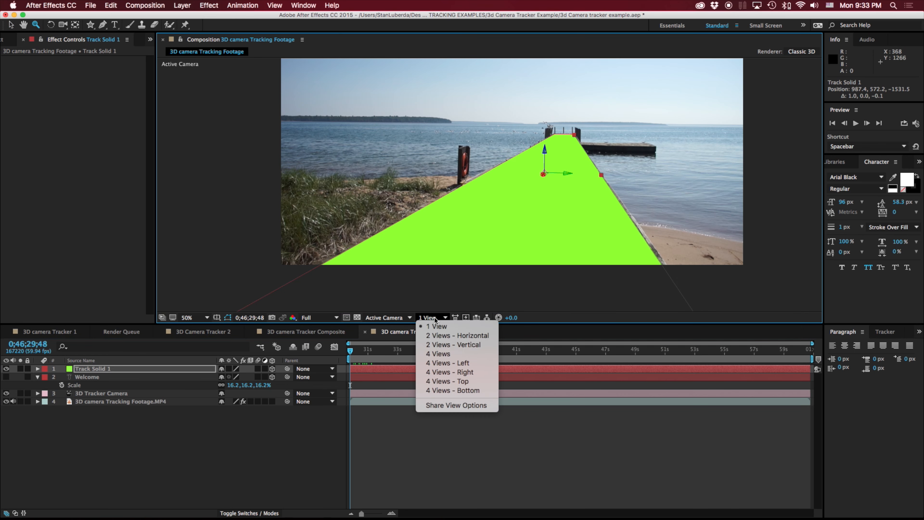
pyautogui.click(392, 317)
pyautogui.click(393, 318)
pyautogui.click(395, 417)
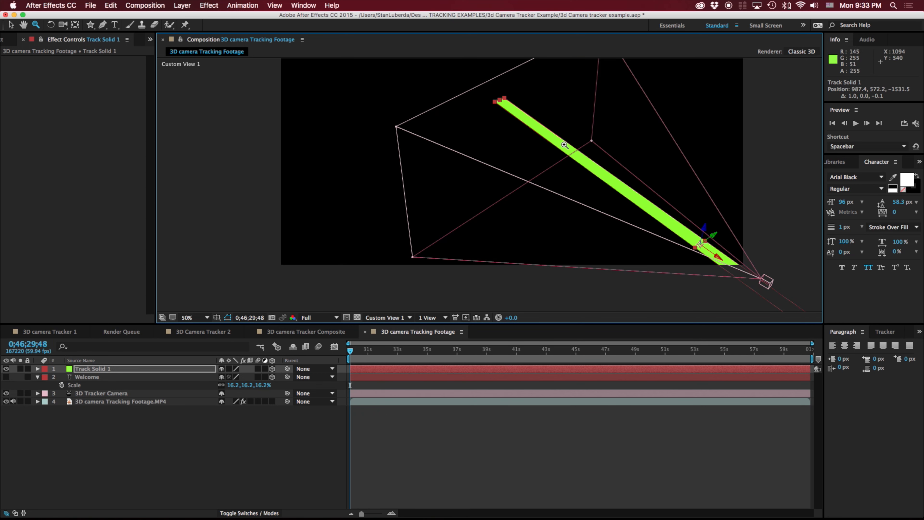
# - Examine the 3D Tracker Camera's path along the solid up to about 0;46;48;12 and return to the Active Camera view
pyautogui.click(107, 394)
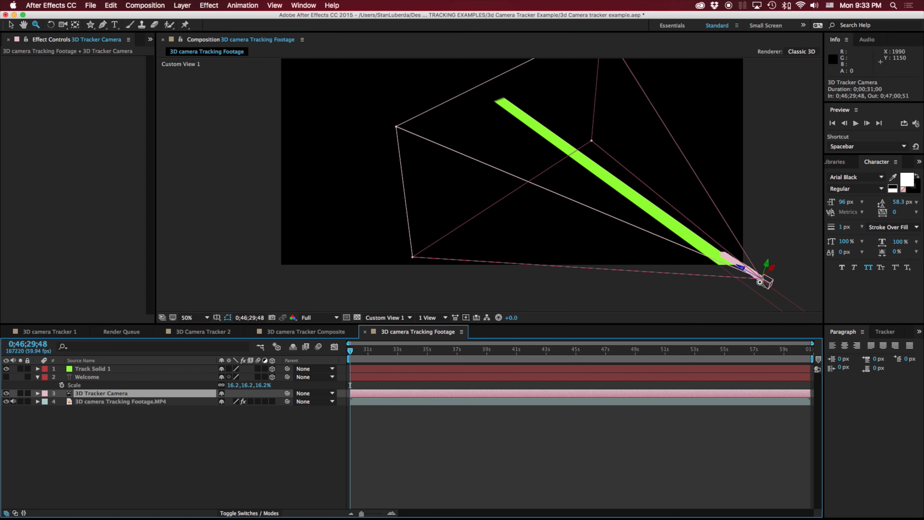
pyautogui.moveTo(769, 285); pyautogui.dragTo(687, 264)
pyautogui.press('space')
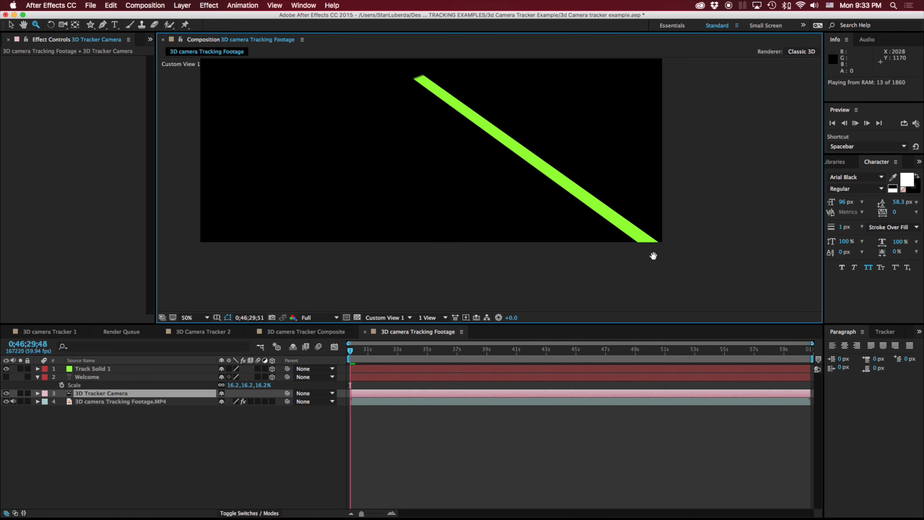
pyautogui.press('space')
pyautogui.click(88, 393)
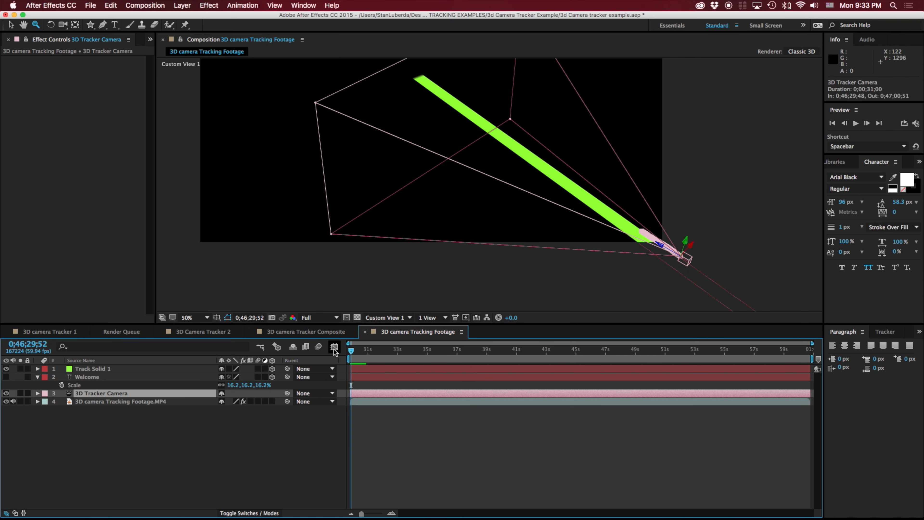
pyautogui.moveTo(356, 353); pyautogui.dragTo(624, 365)
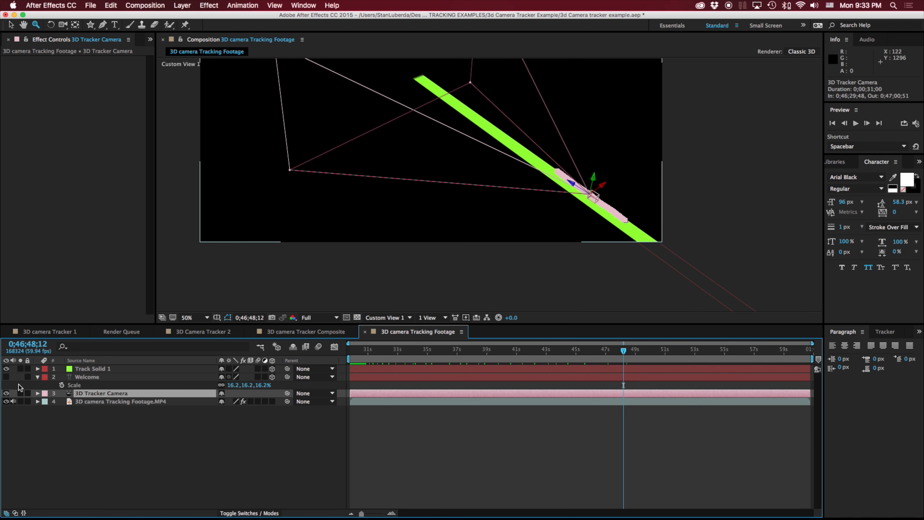
pyautogui.click(407, 318)
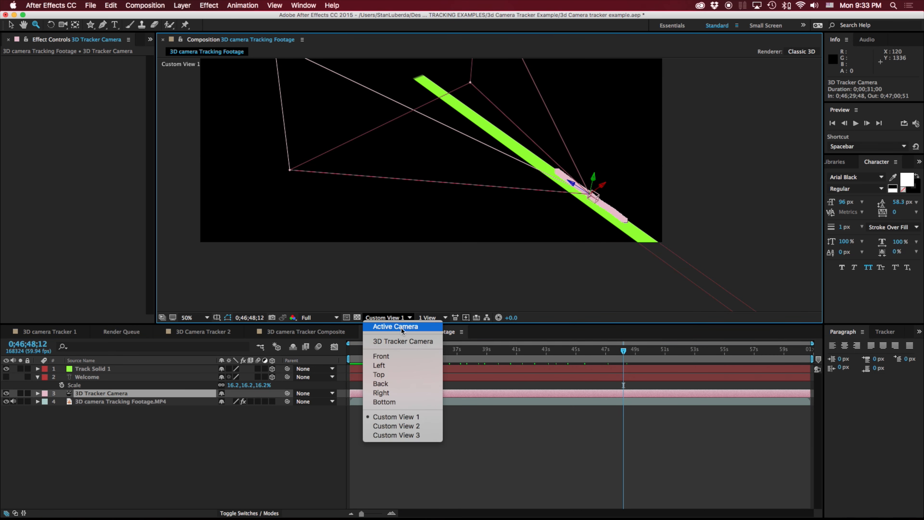
pyautogui.click(400, 327)
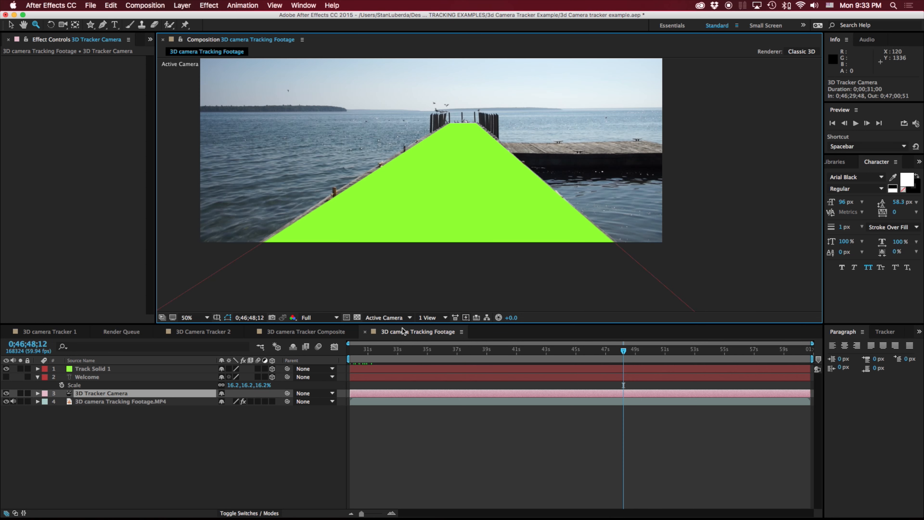
# - Hide Track Solid 1 and show the Welcome layer again at the start of the composition
pyautogui.click(86, 369)
pyautogui.click(6, 368)
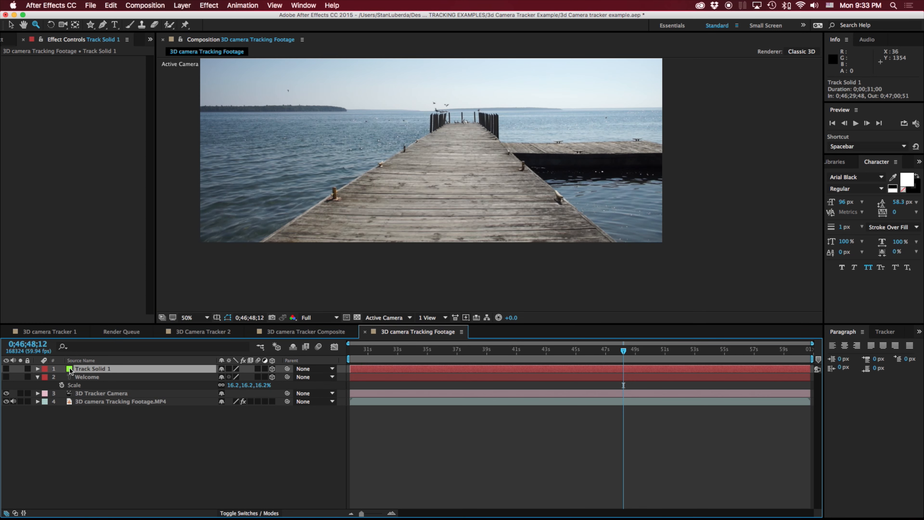
pyautogui.click(97, 378)
pyautogui.press('Home')
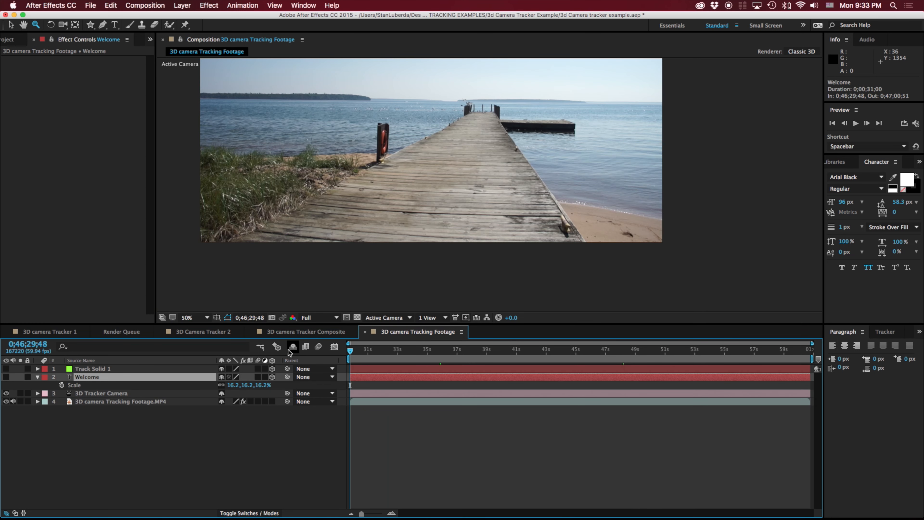
pyautogui.click(6, 377)
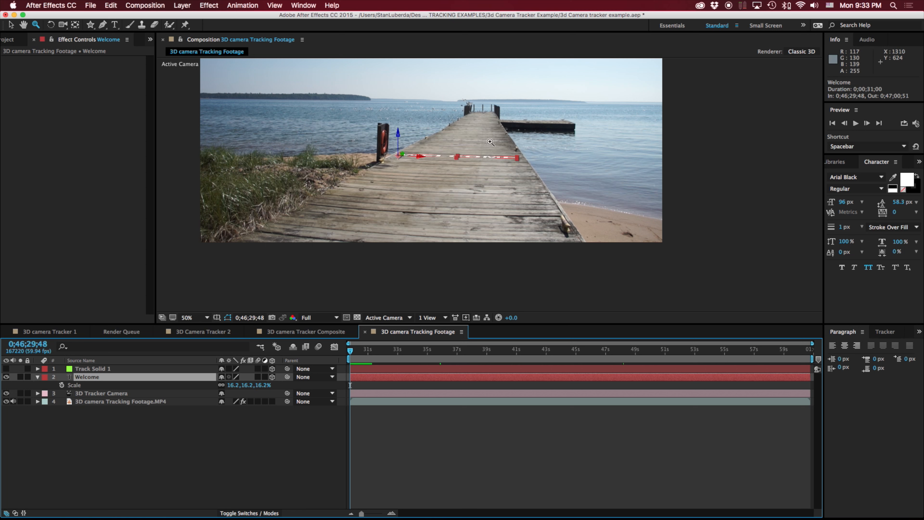
# - Duplicate the Welcome layer, move the copy nearer on the dock and change its text to "To The Apostle Islands" over three lines
pyautogui.press('super+d')
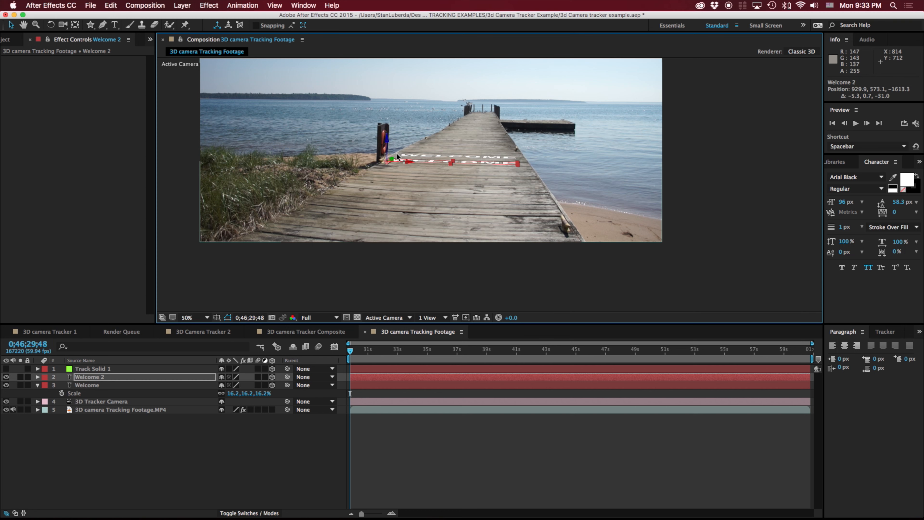
pyautogui.press('super+t')
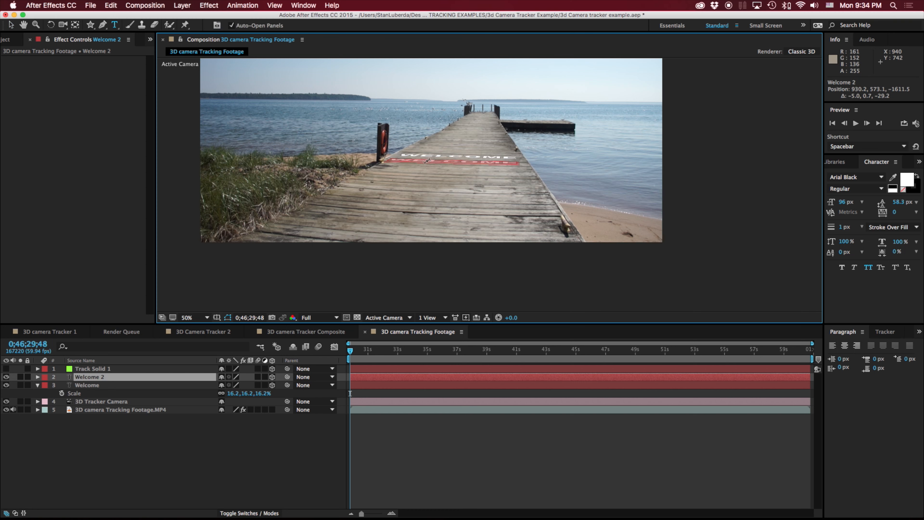
pyautogui.click(427, 160)
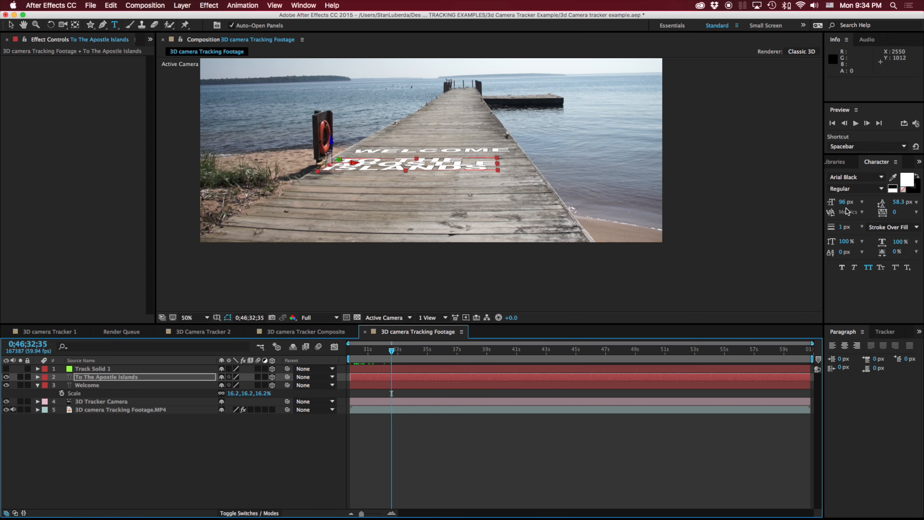
# - Set the To The Apostle Islands text's leading to 126 px, center it under Welcome and stretch it to about 26% Y scale
pyautogui.moveTo(897, 205); pyautogui.dragTo(919, 199)
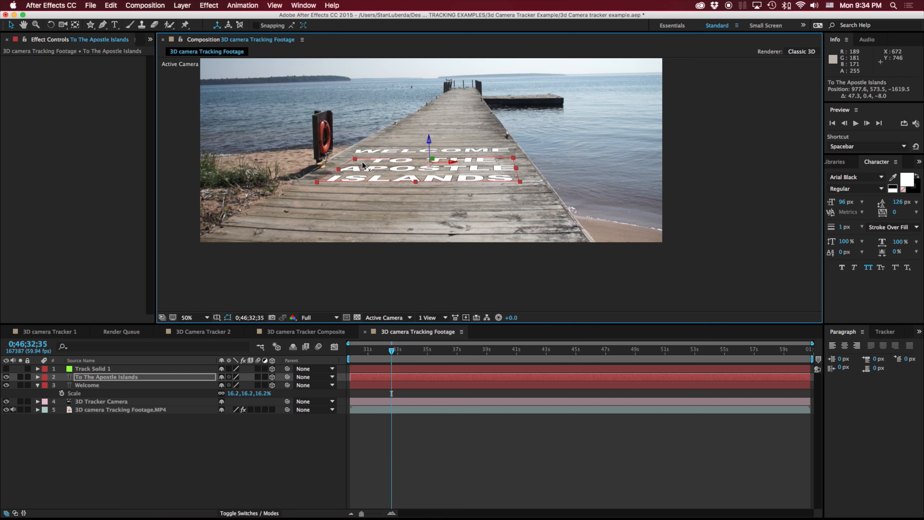
pyautogui.moveTo(363, 162); pyautogui.dragTo(362, 163)
pyautogui.moveTo(414, 180); pyautogui.dragTo(412, 198)
# - Stretch the Welcome text along the dock to a 52.2% Y scale and move it nearer along the dock, above the other lines
pyautogui.click(459, 150)
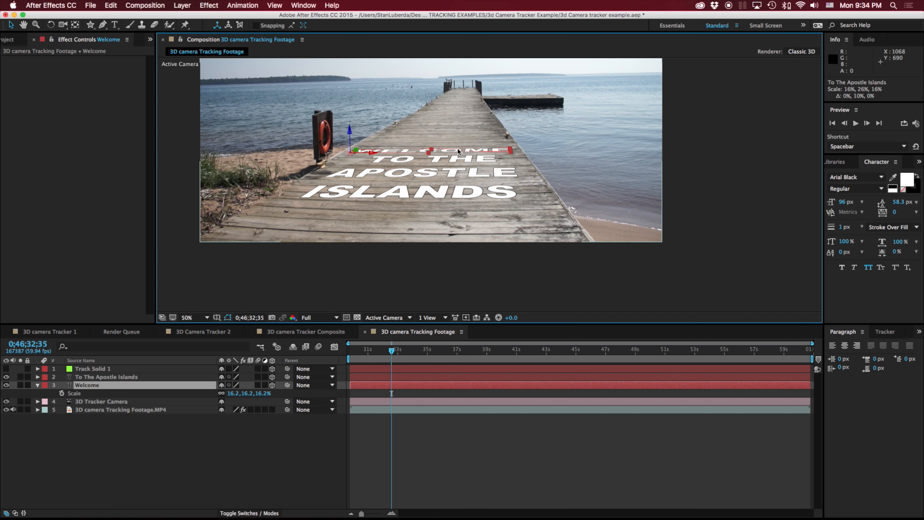
pyautogui.moveTo(358, 148); pyautogui.dragTo(425, 142)
pyautogui.press('super+z')
pyautogui.press('.')
pyautogui.press('super+shift+z')
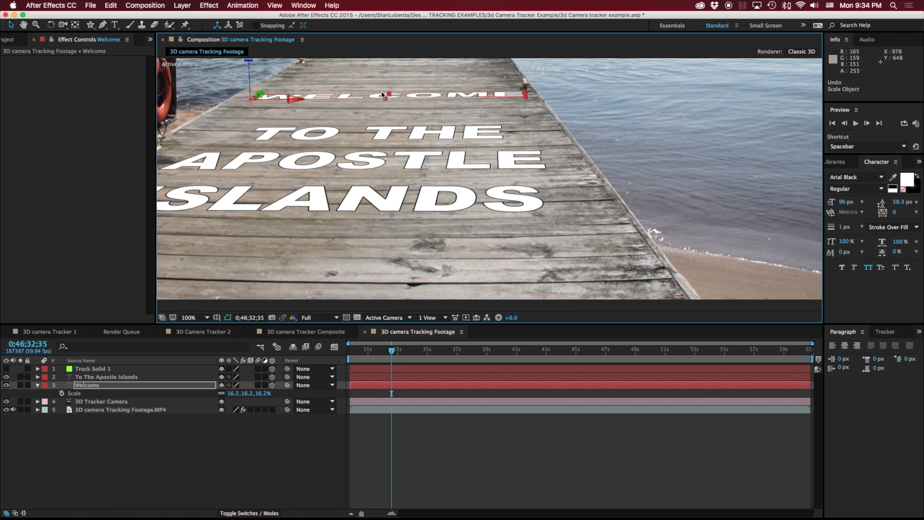
pyautogui.moveTo(388, 94); pyautogui.dragTo(395, 86)
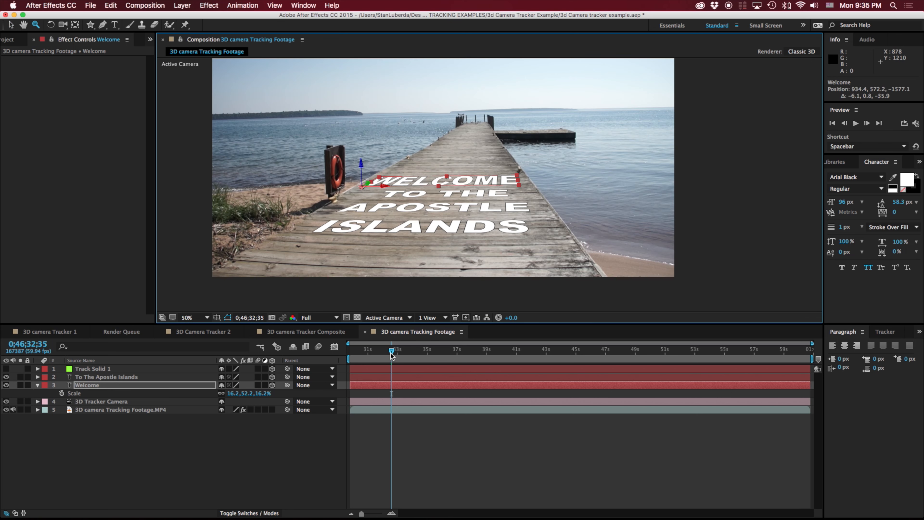
# - Play the composition from its start to check how both text layers track with the dock
pyautogui.moveTo(391, 354); pyautogui.dragTo(317, 348)
pyautogui.press('space')
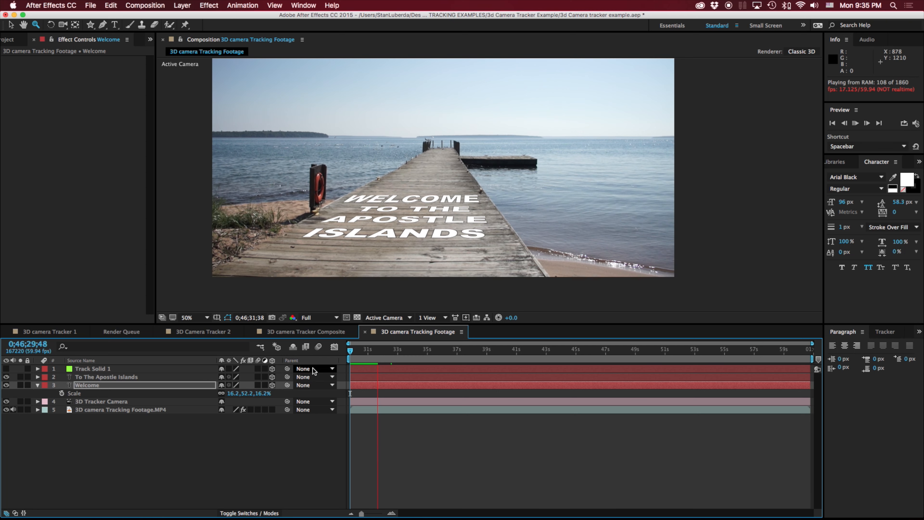
pyautogui.press('space')
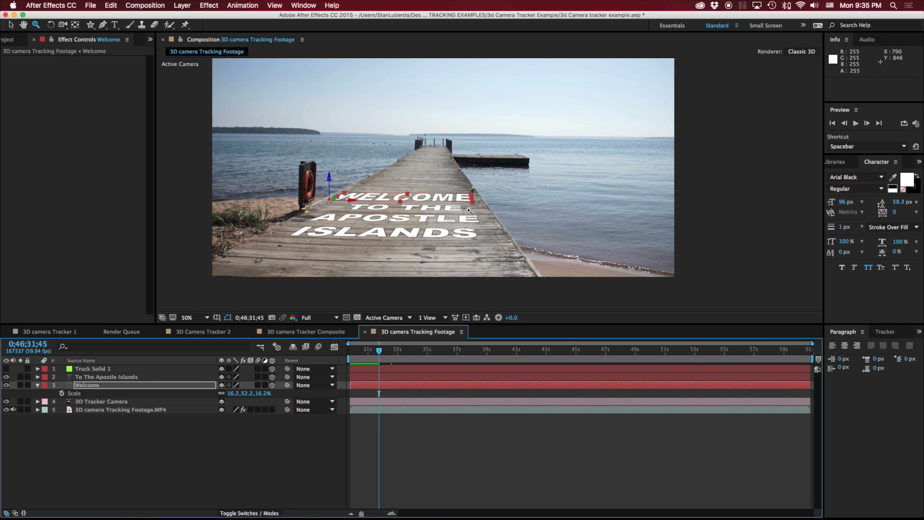
# - Clear the search in Effects & Presets and expand the animation presets
pyautogui.click(919, 162)
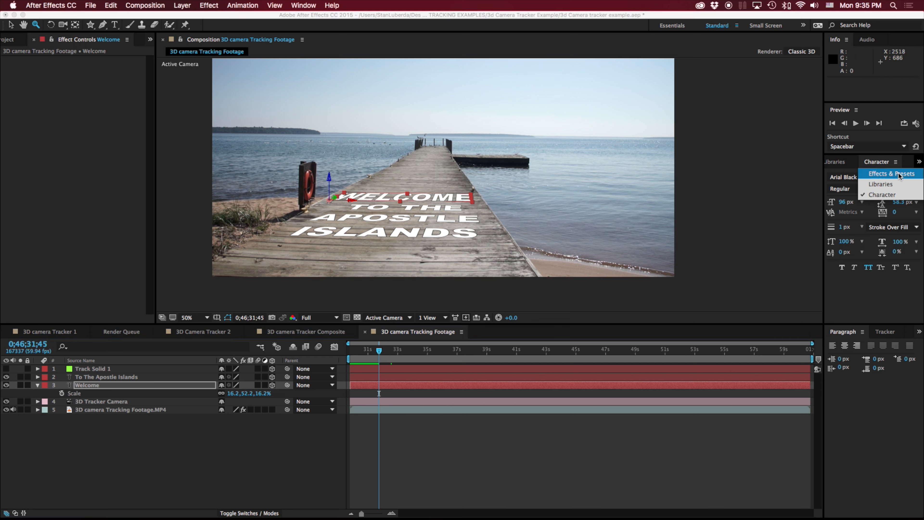
pyautogui.click(859, 175)
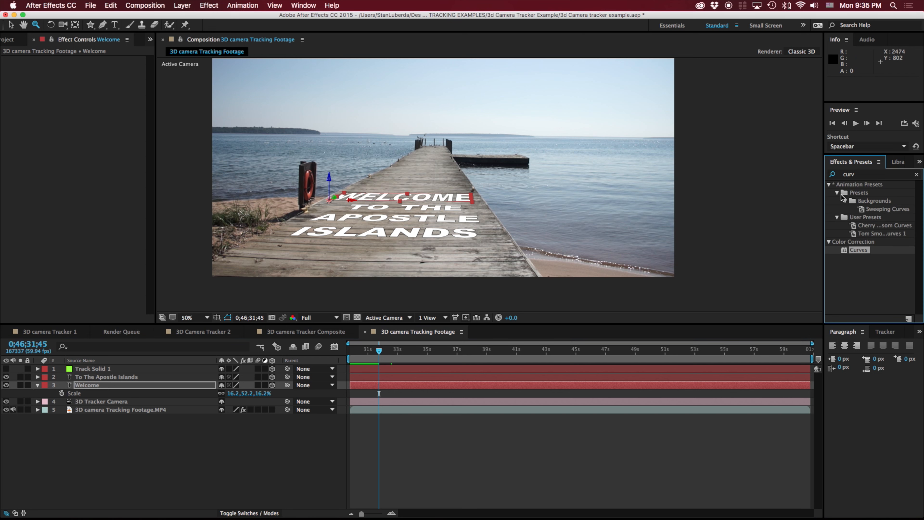
pyautogui.click(916, 174)
pyautogui.click(830, 185)
pyautogui.click(837, 193)
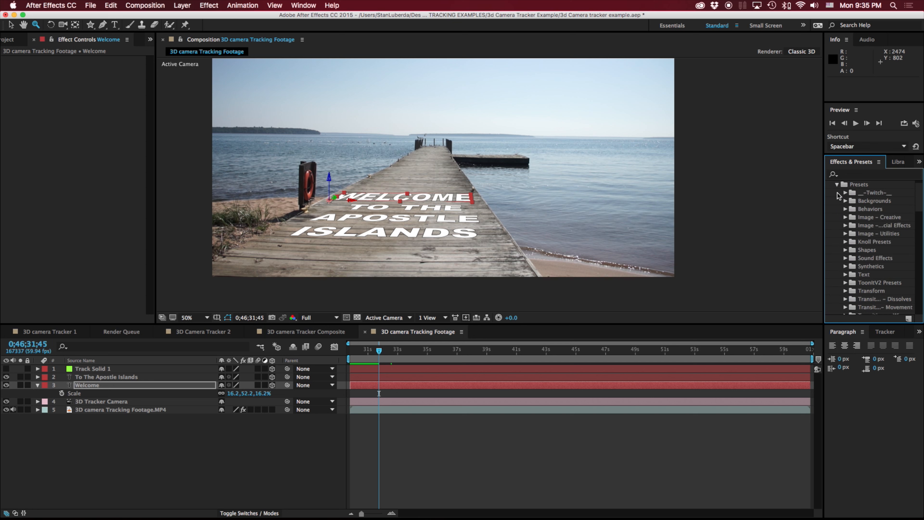
# - Apply the 3D Text flutter-in-from-left preset to the Welcome and To The Apostle Islands layers
pyautogui.scroll(-5, 859, 202)
pyautogui.click(854, 185)
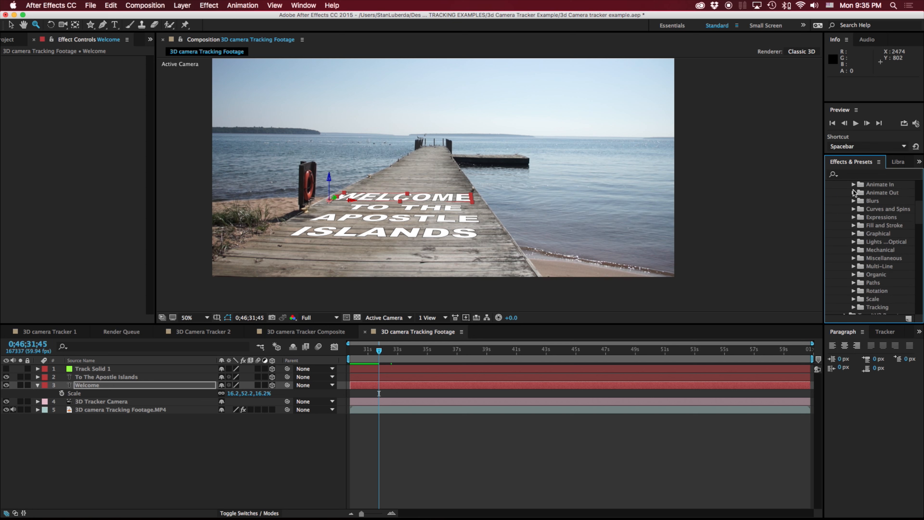
pyautogui.scroll(3, 858, 201)
pyautogui.click(852, 218)
pyautogui.scroll(-2, 862, 221)
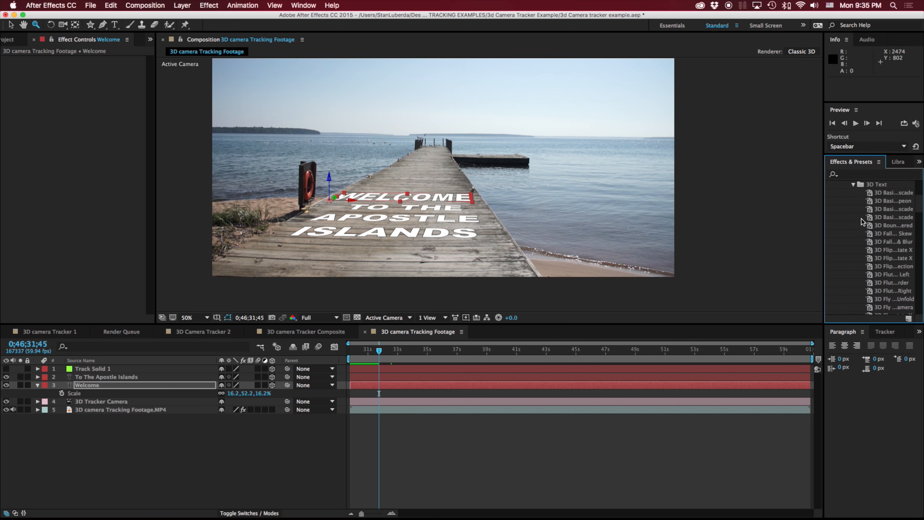
pyautogui.click(894, 195)
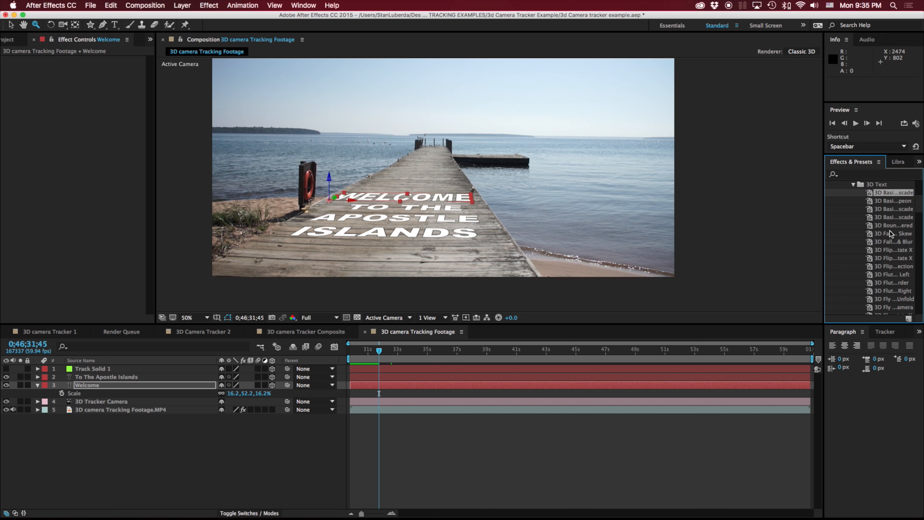
pyautogui.moveTo(888, 277); pyautogui.dragTo(434, 197)
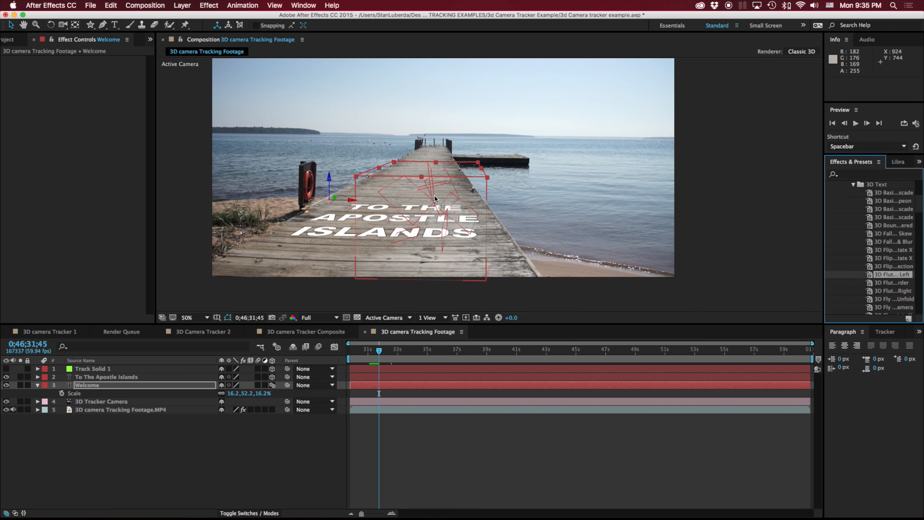
# - Preview the fluttering letters along the dock and undo the animation presets on both text layers
pyautogui.press('space')
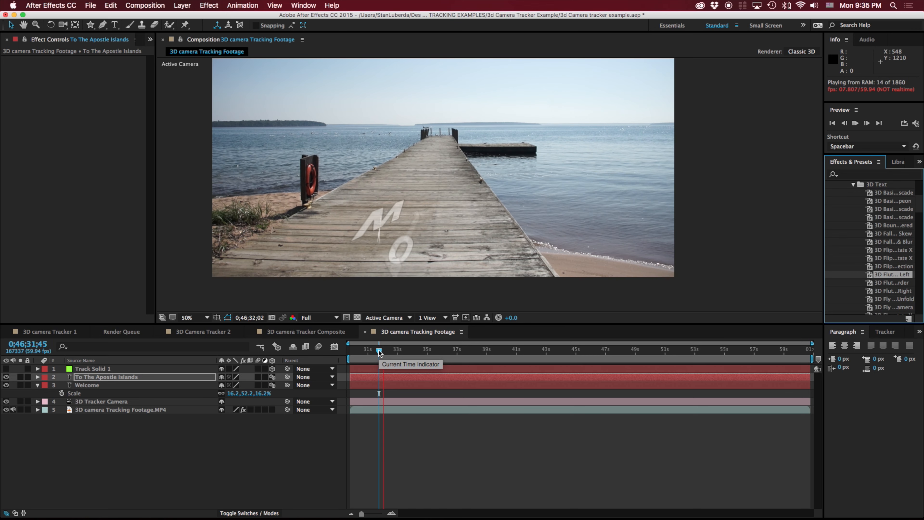
pyautogui.moveTo(379, 352); pyautogui.dragTo(404, 352)
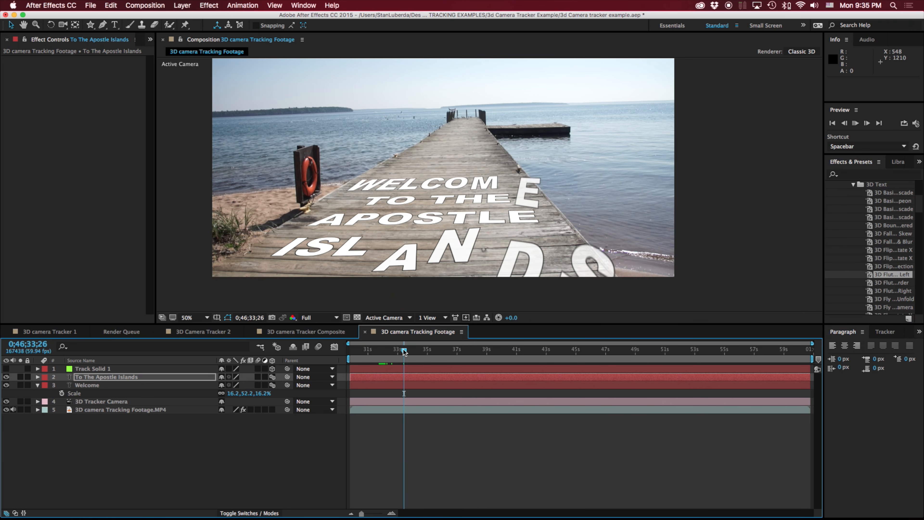
pyautogui.press('space')
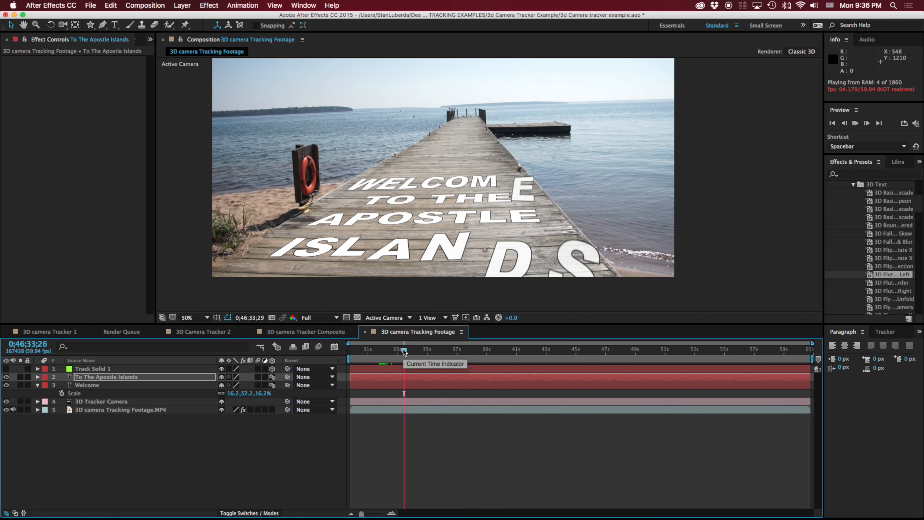
pyautogui.moveTo(403, 352)
pyautogui.mouseDown()
pyautogui.moveTo(372, 352)
pyautogui.moveTo(407, 351)
pyautogui.mouseUp()
pyautogui.press('super+z')
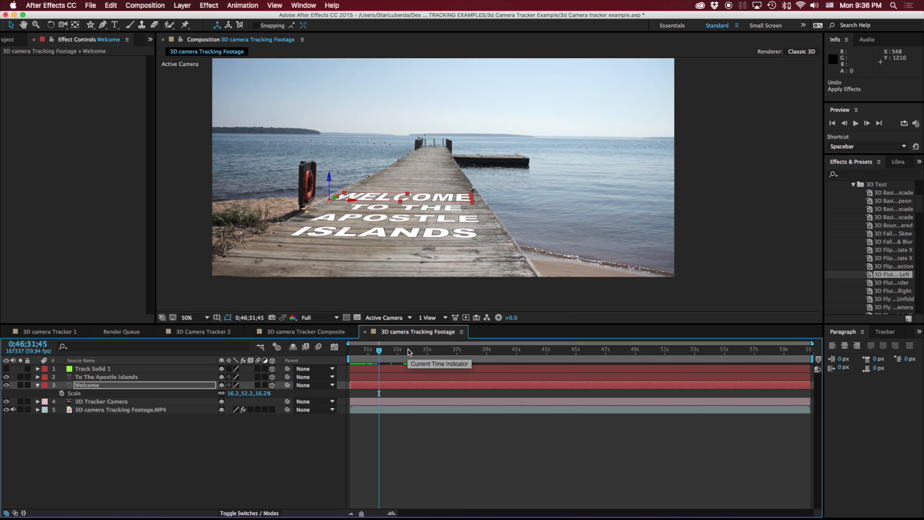
# - Reveal the 3D Tracker Camera's options, turn on Depth of Field, and set Aperture to 5.3 pixels
pyautogui.moveTo(380, 351); pyautogui.dragTo(375, 352)
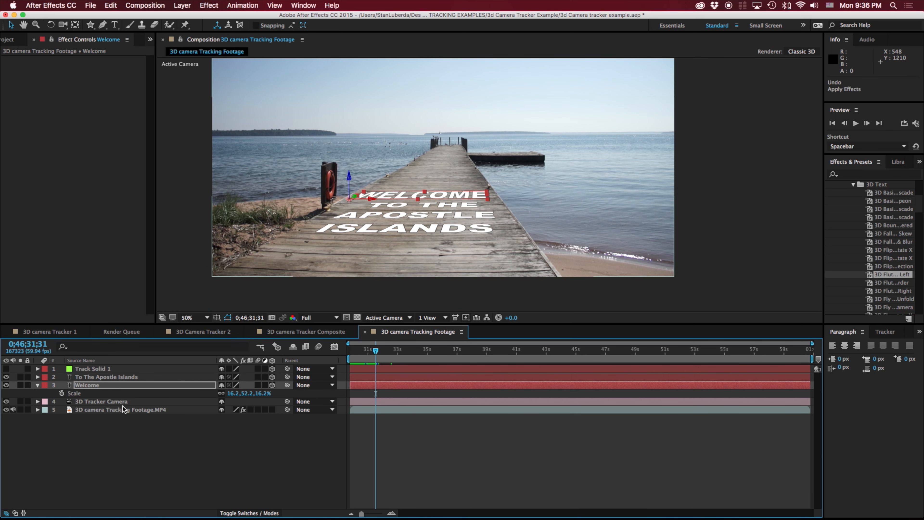
pyautogui.click(105, 409)
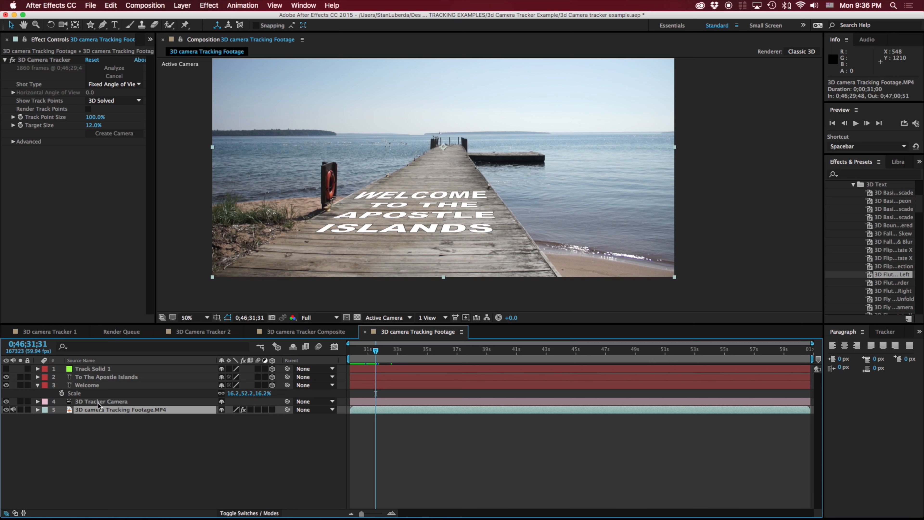
pyautogui.click(98, 402)
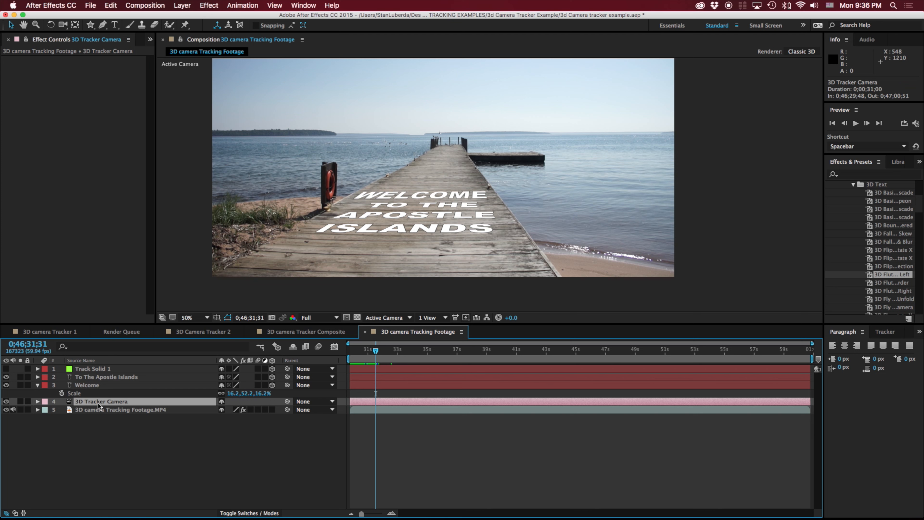
pyautogui.press('a')
pyautogui.press('a')
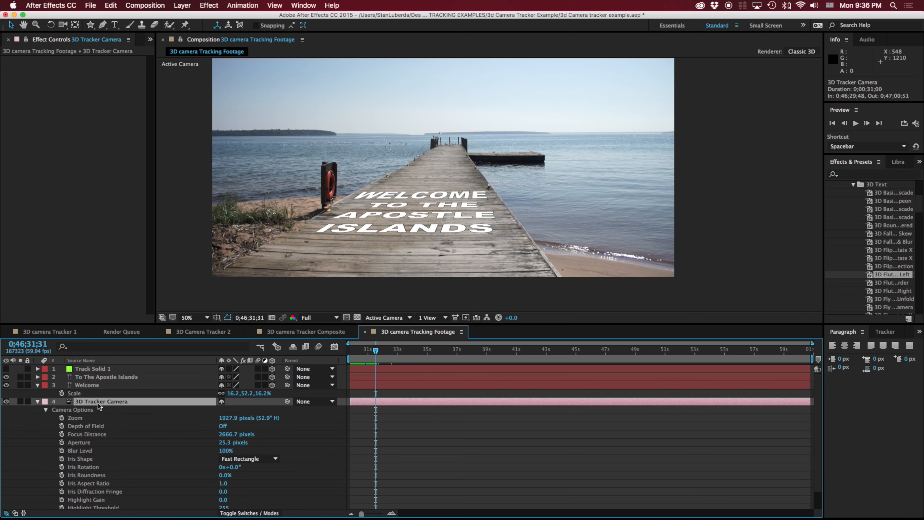
pyautogui.click(223, 425)
pyautogui.moveTo(226, 442); pyautogui.dragTo(219, 443)
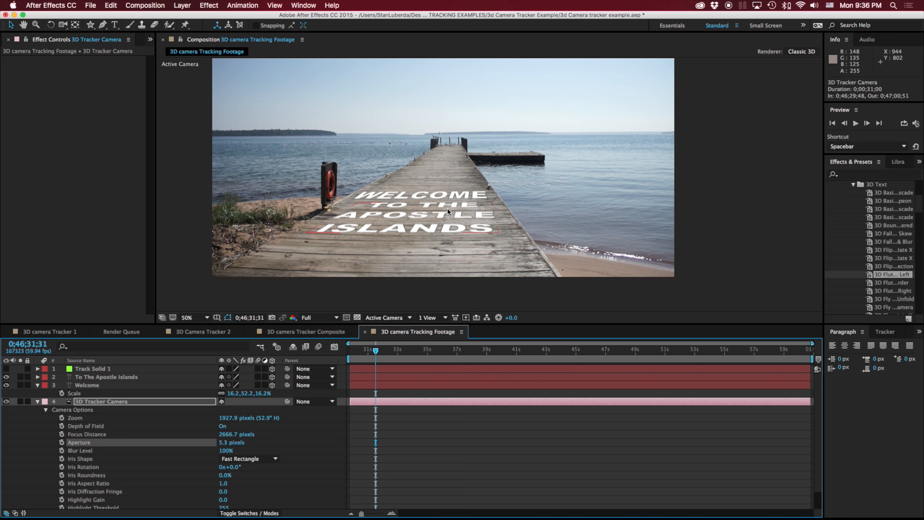
# - Preview the depth-of-field blur, and set the camera's Focus Distance to 2339.7 pixels and Aperture to 5.0 pixels
pyautogui.press('space')
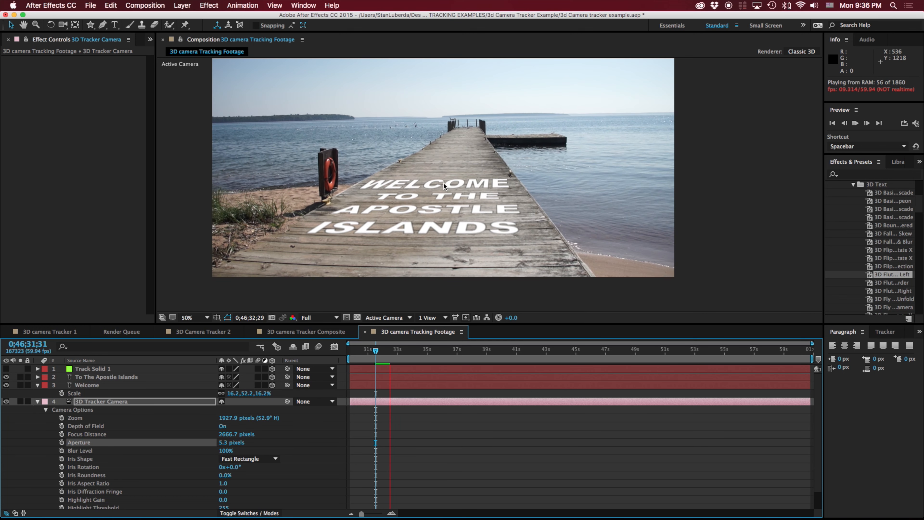
pyautogui.press('space')
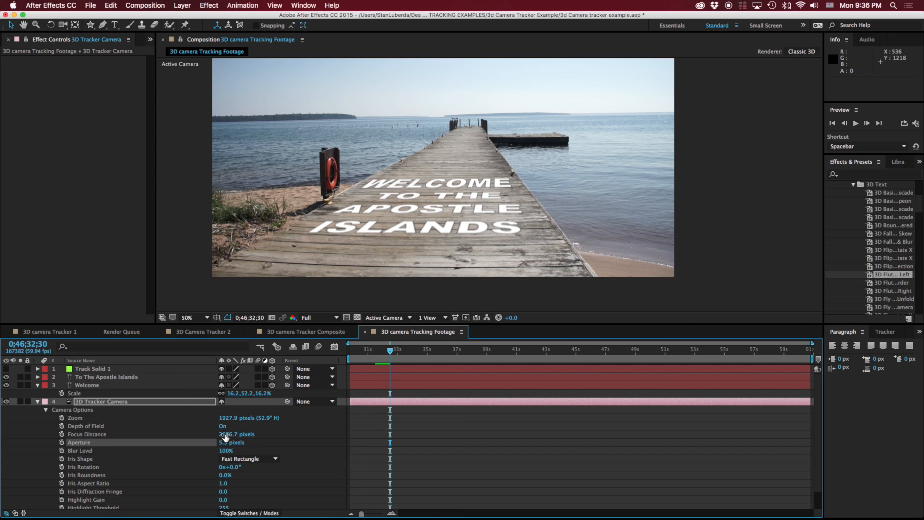
pyautogui.moveTo(225, 434); pyautogui.dragTo(181, 433)
pyautogui.moveTo(53, 424); pyautogui.dragTo(126, 426)
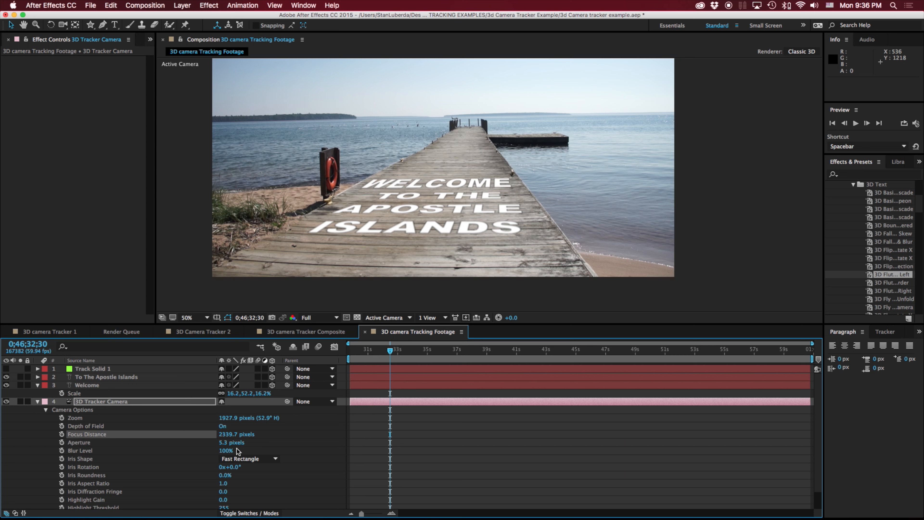
pyautogui.moveTo(220, 443); pyautogui.dragTo(223, 442)
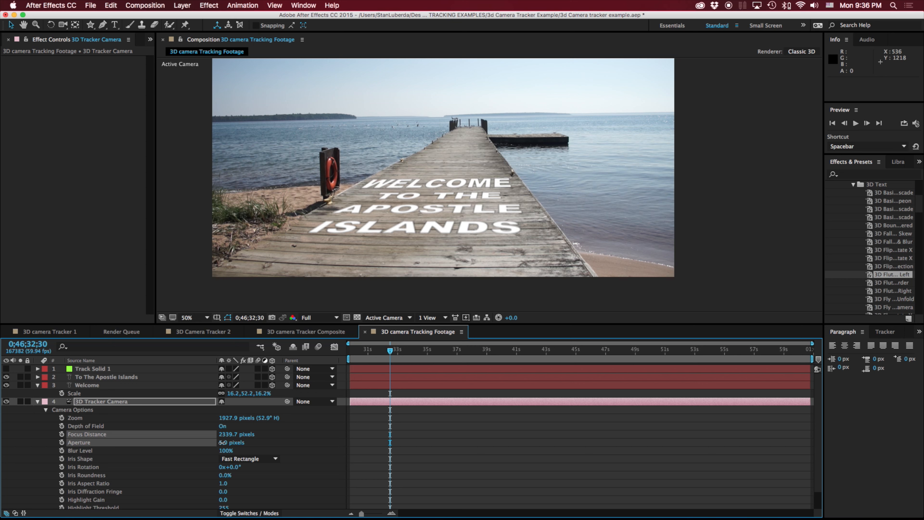
# - Move the Welcome and To The Apostle Islands text layers together toward the far end of the dock
pyautogui.click(93, 385)
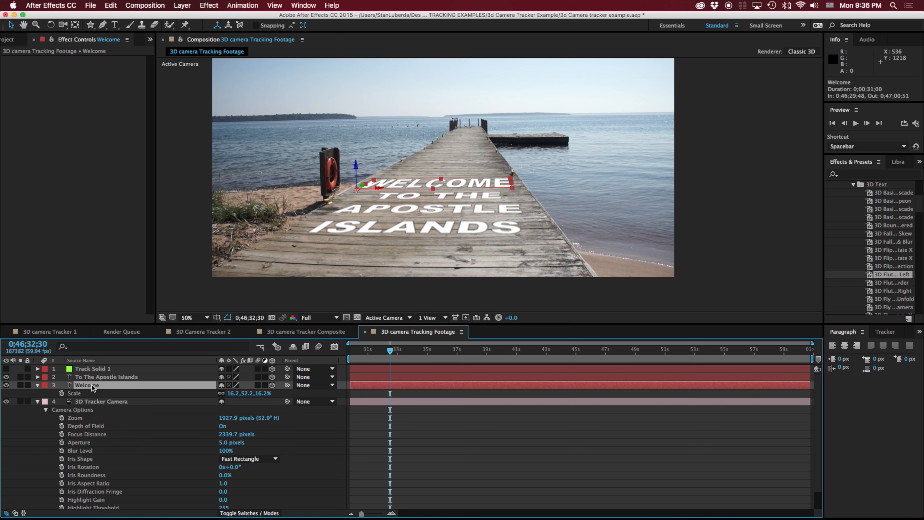
pyautogui.keyDown('shift'); pyautogui.click(122, 377); pyautogui.keyUp('shift')
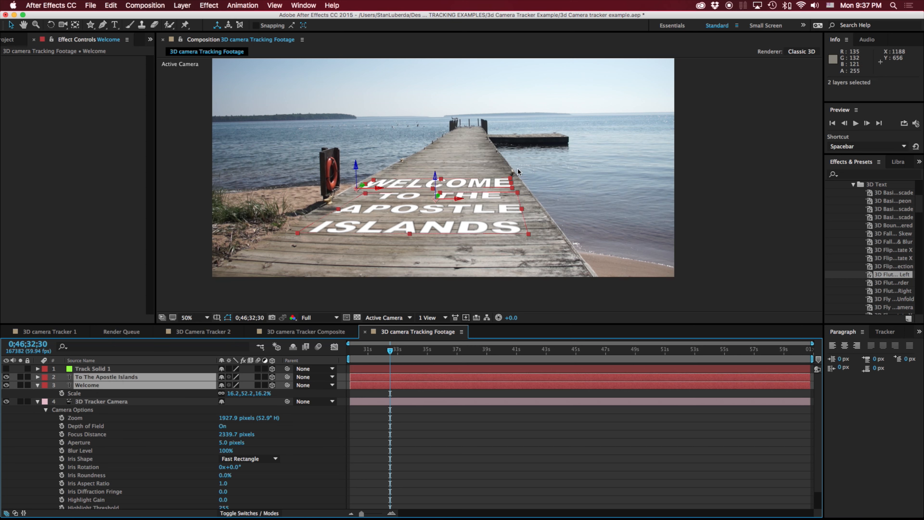
pyautogui.moveTo(438, 194); pyautogui.dragTo(498, 152)
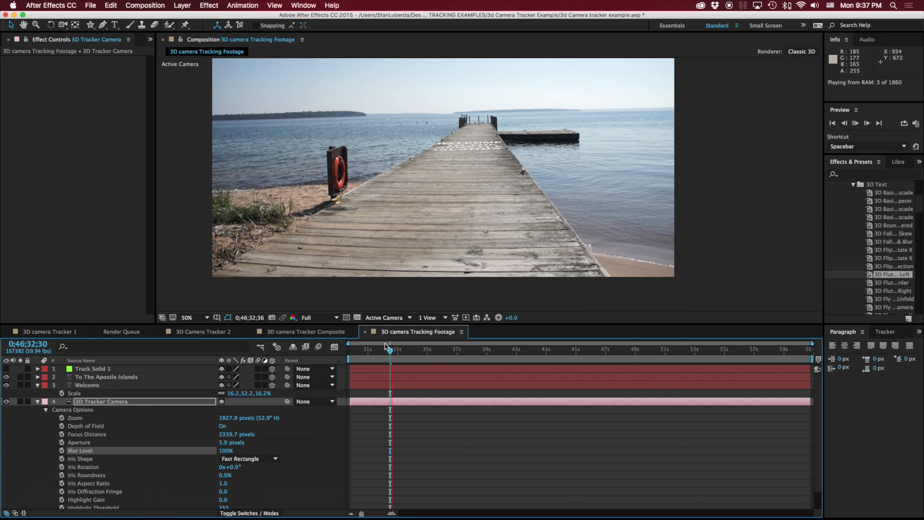
# - Scrub ahead to 0;46;41;55 and play the footage to examine the relocated text as the camera approaches it
pyautogui.moveTo(401, 350); pyautogui.dragTo(473, 350)
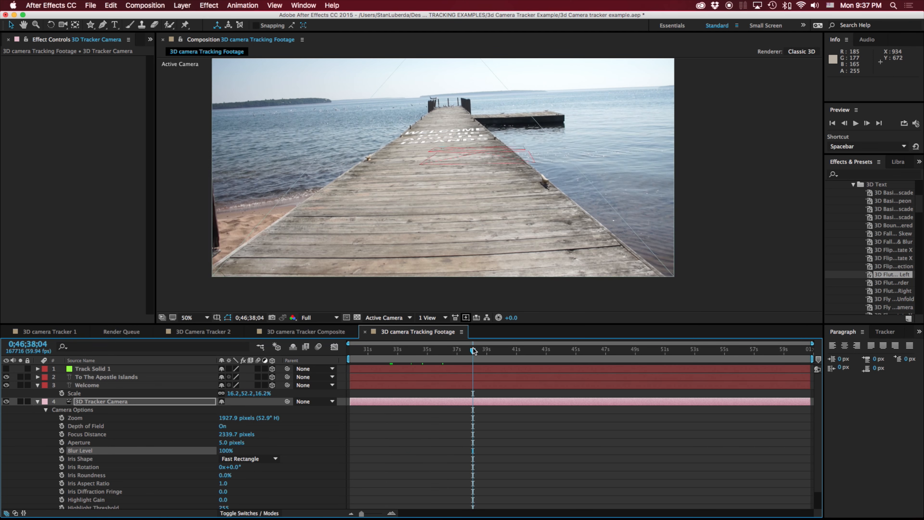
pyautogui.click(530, 350)
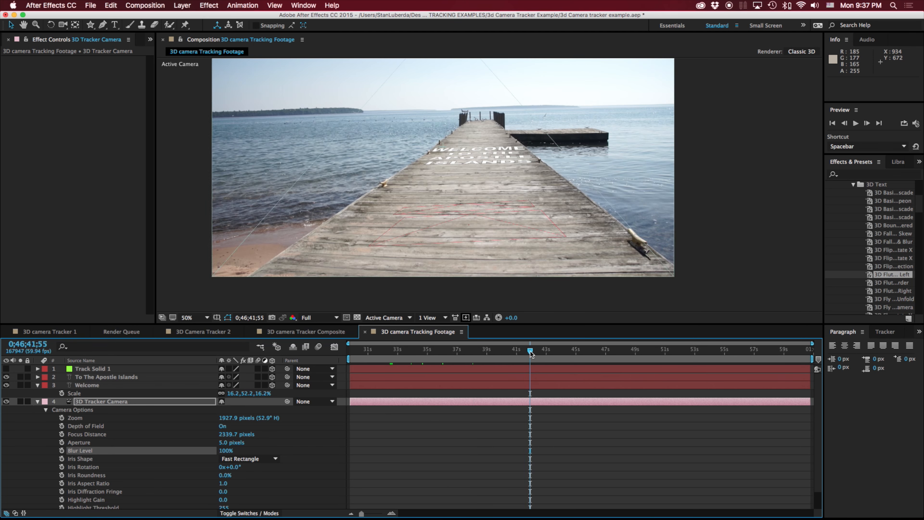
pyautogui.press('space')
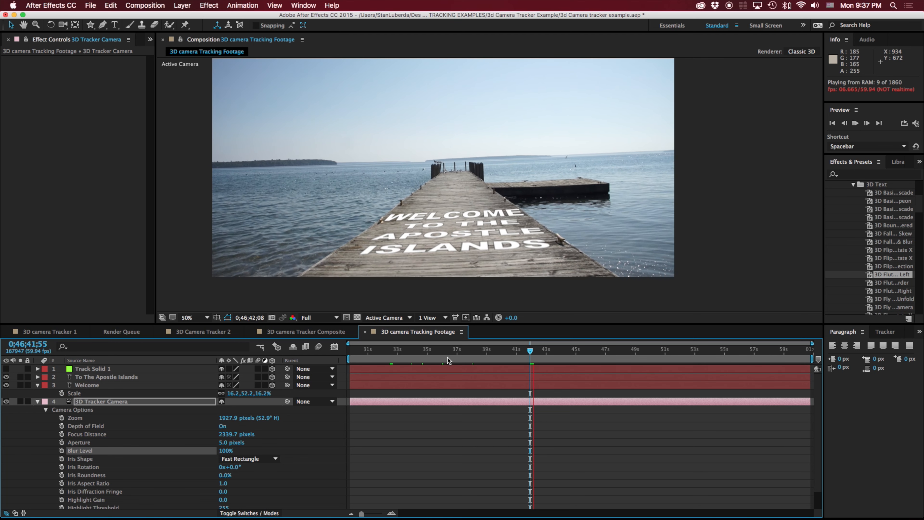
pyautogui.press('space')
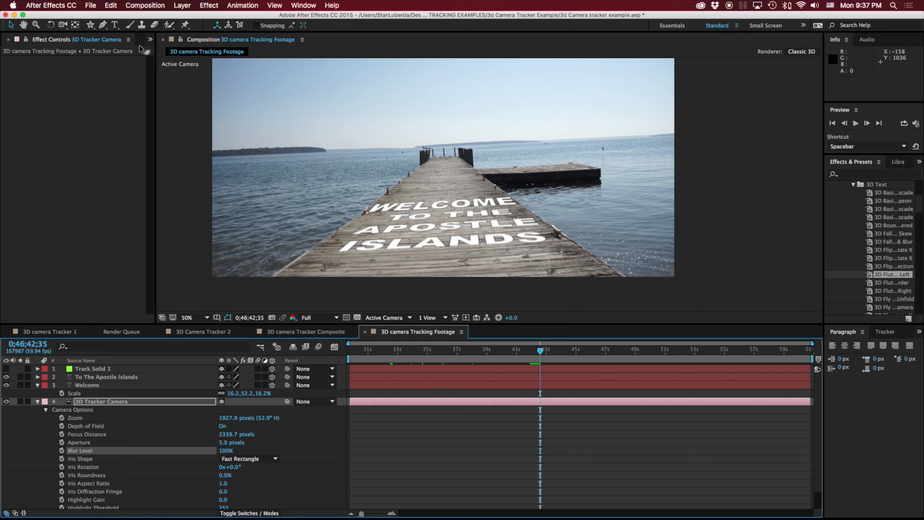
# - Open the 3D Camera Tracker 2 composition from the project and preview its AV- ULTRA sign replacement
pyautogui.click(149, 39)
pyautogui.click(160, 51)
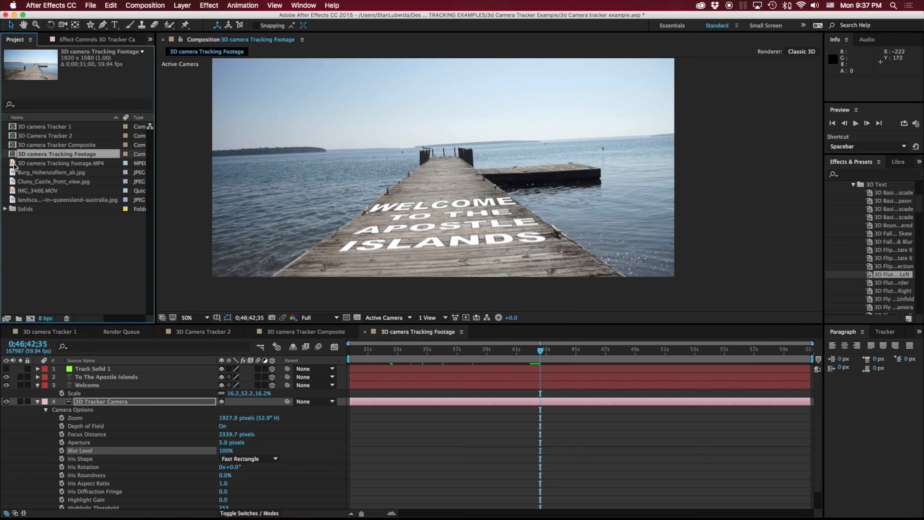
pyautogui.doubleClick(43, 135)
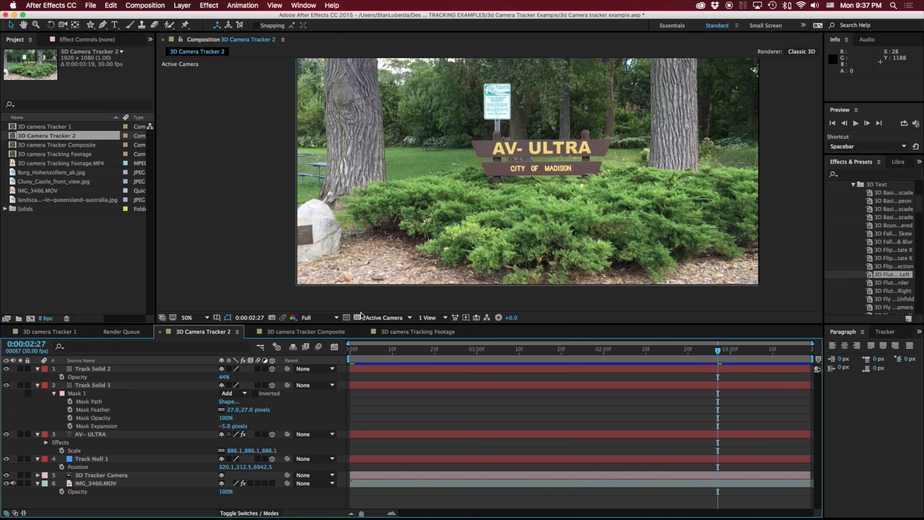
pyautogui.press('space')
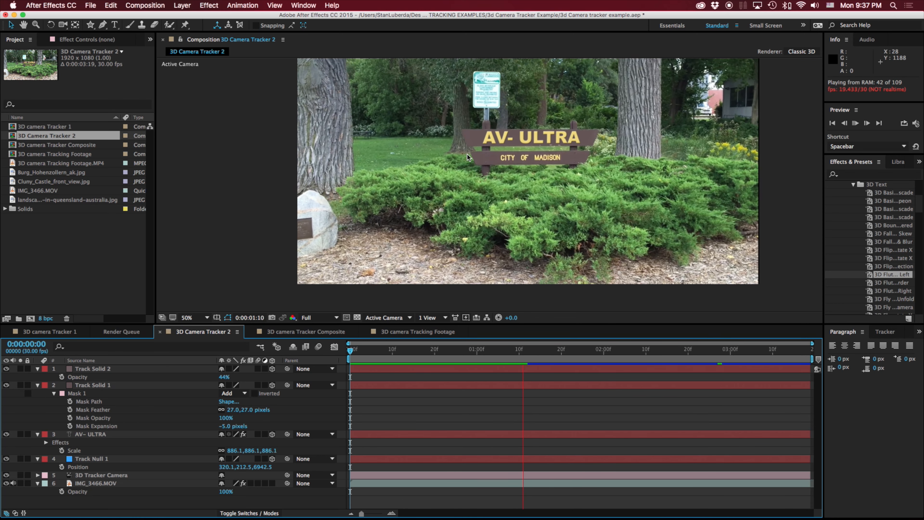
pyautogui.press('space')
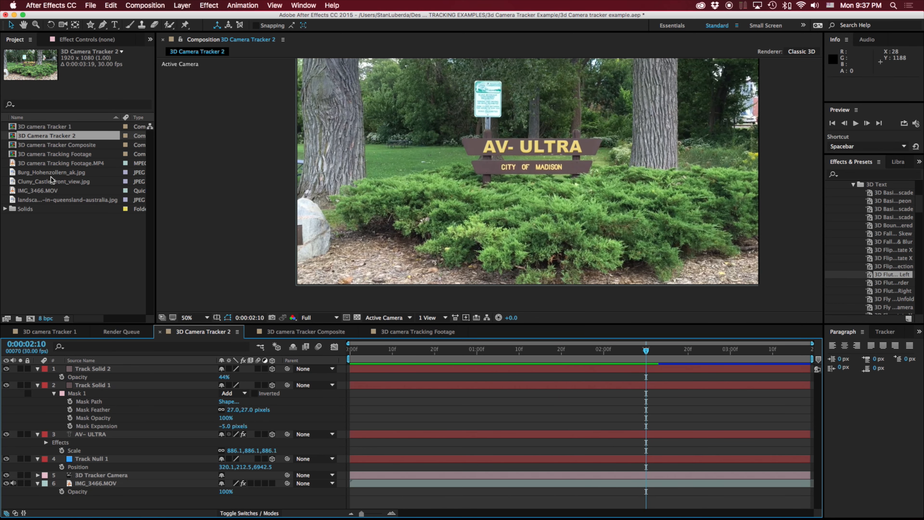
# - Hide both track solids, the AV- ULTRA text and the track null, and examine the original sign at 100% magnification
pyautogui.moveTo(6, 368); pyautogui.dragTo(5, 467)
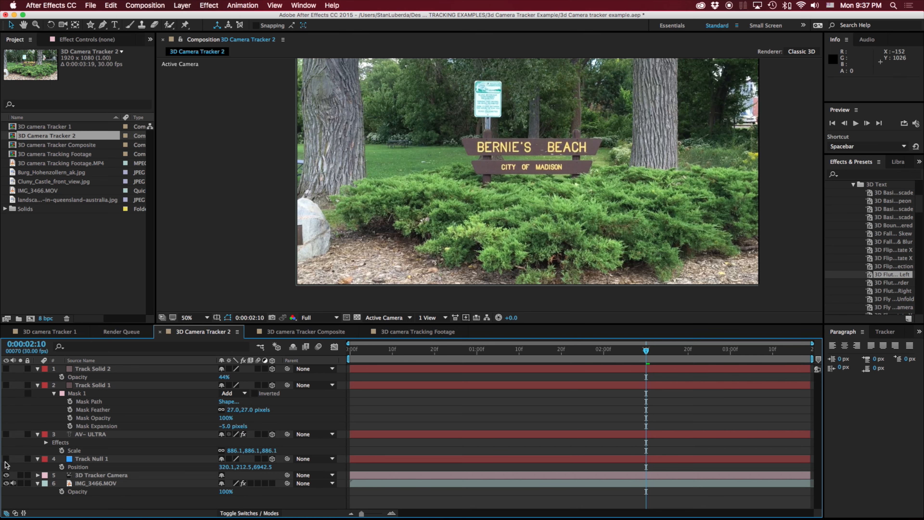
pyautogui.press('Home')
pyautogui.press('space')
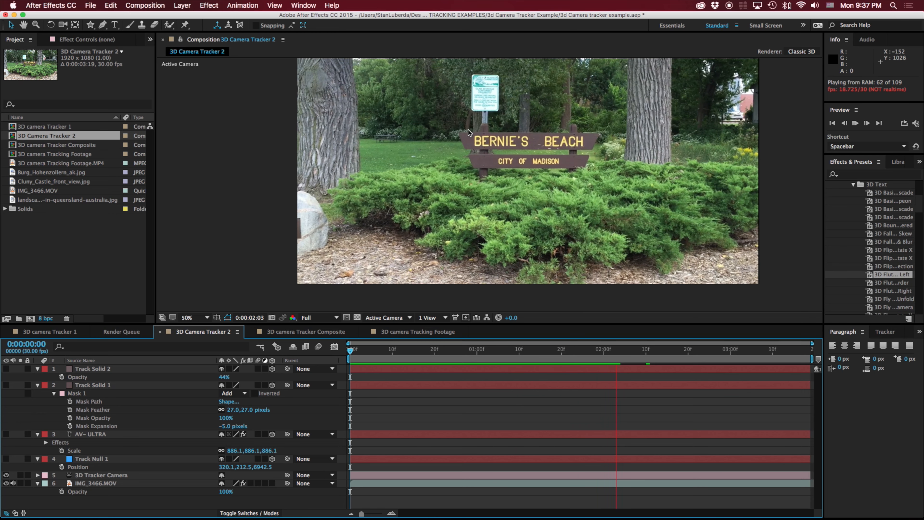
pyautogui.press('space')
pyautogui.press('z')
pyautogui.click(467, 152)
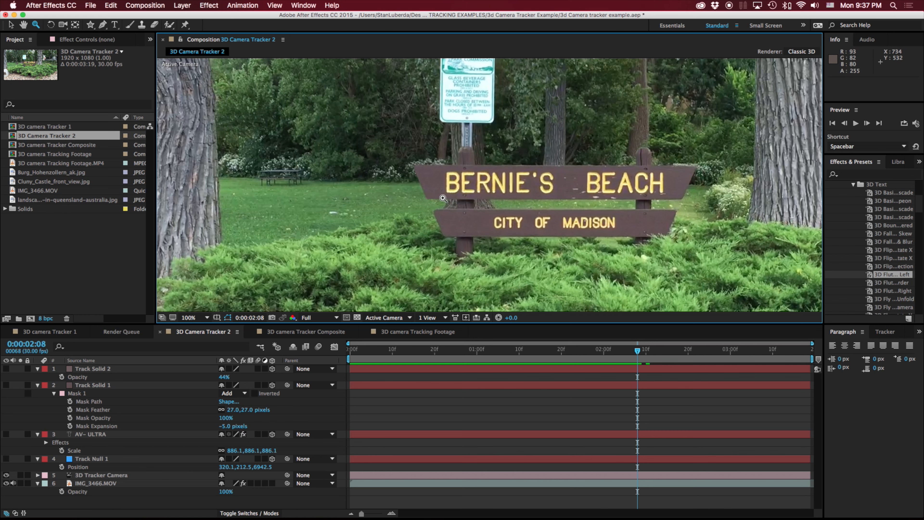
pyautogui.moveTo(638, 350); pyautogui.dragTo(350, 352)
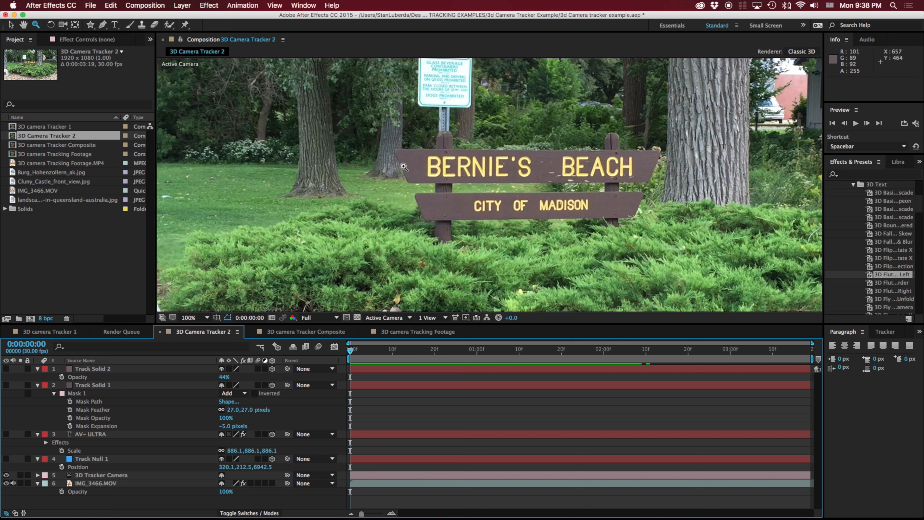
# - Show the solids, AV- ULTRA text and null layers again and play the sign replacement from the start
pyautogui.moveTo(6, 459); pyautogui.dragTo(6, 368)
pyautogui.press('space')
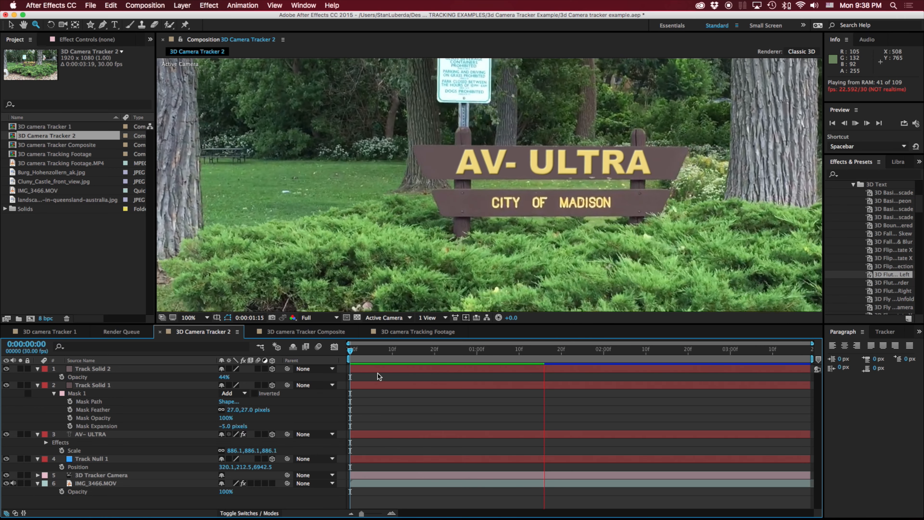
pyautogui.press('space')
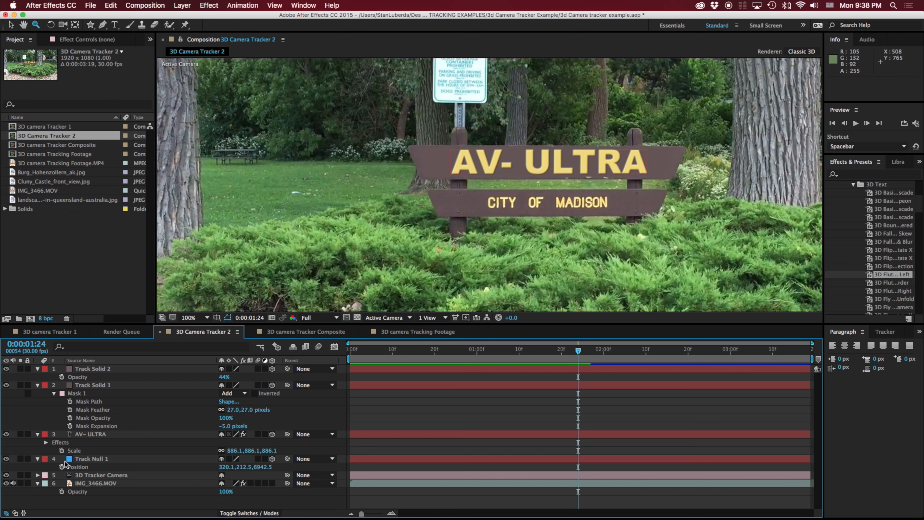
# - Create a new composition from IMG_3466.MOV and run Track Camera on its footage layer
pyautogui.moveTo(31, 190); pyautogui.dragTo(29, 317)
pyautogui.rightClick(85, 370)
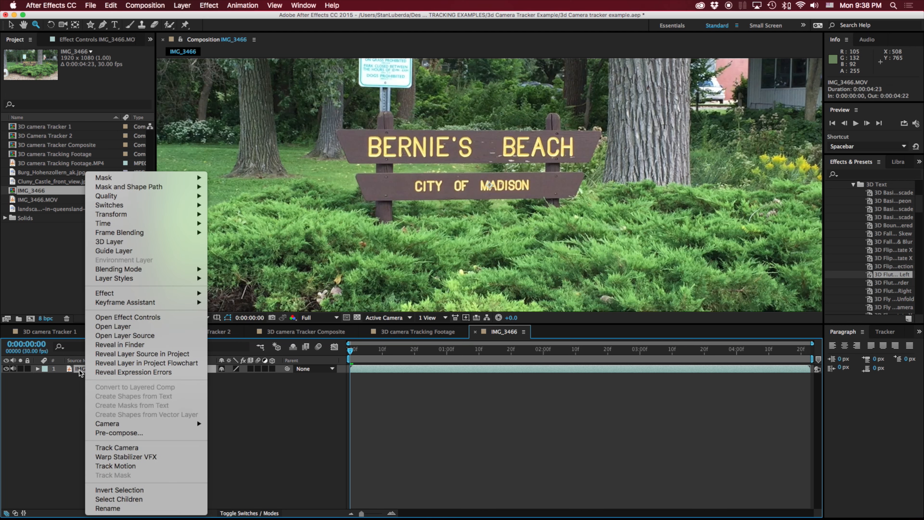
pyautogui.click(136, 453)
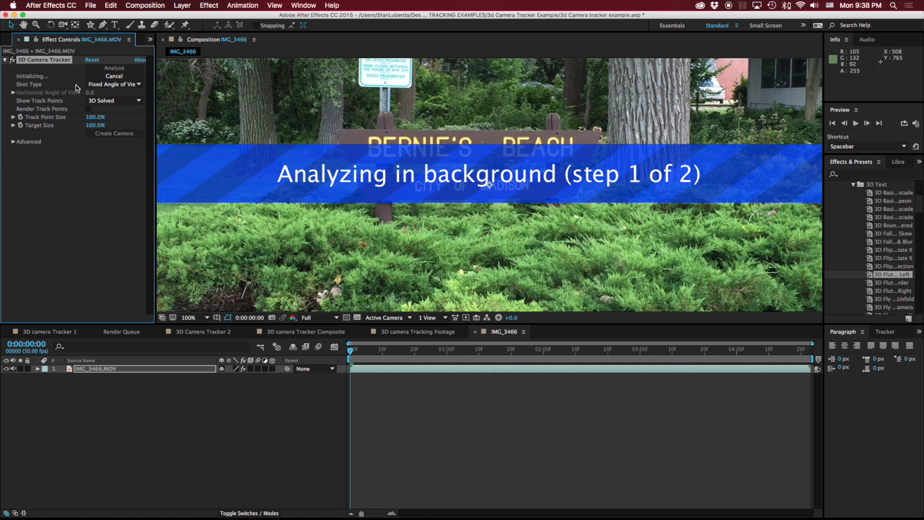
# - Switch the camera tracker's Shot Type to Variable Zoom and back to Fixed Angle of View
pyautogui.click(101, 84)
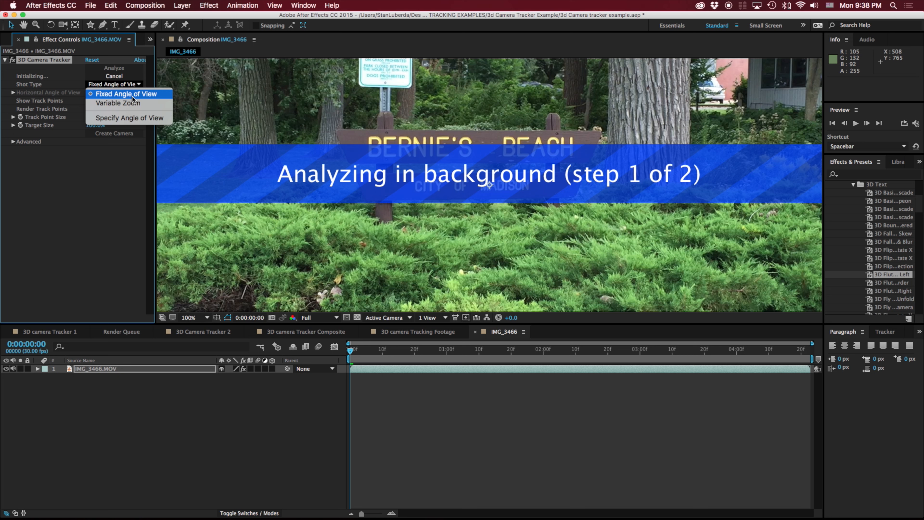
pyautogui.click(133, 104)
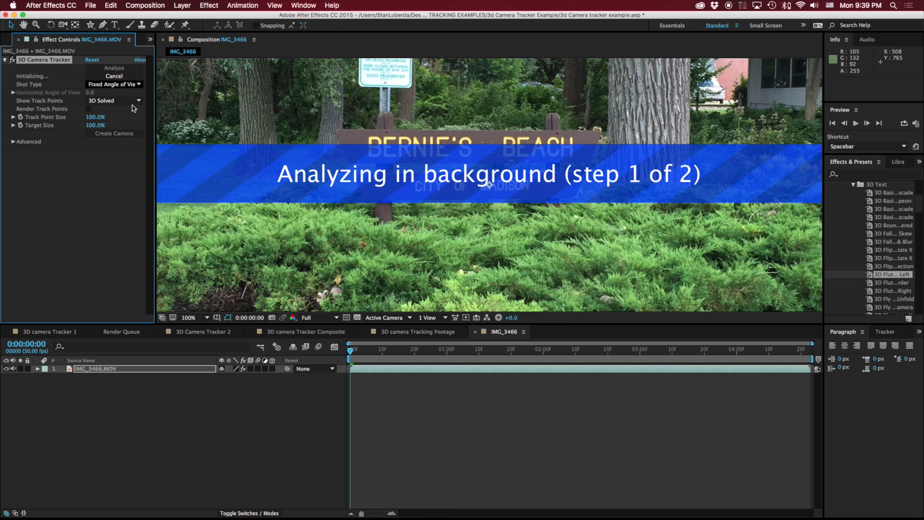
pyautogui.click(127, 84)
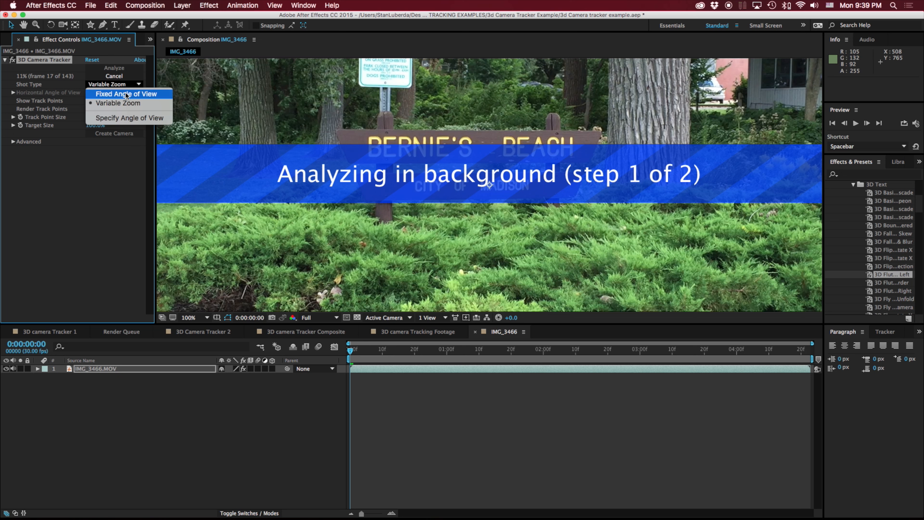
pyautogui.click(126, 95)
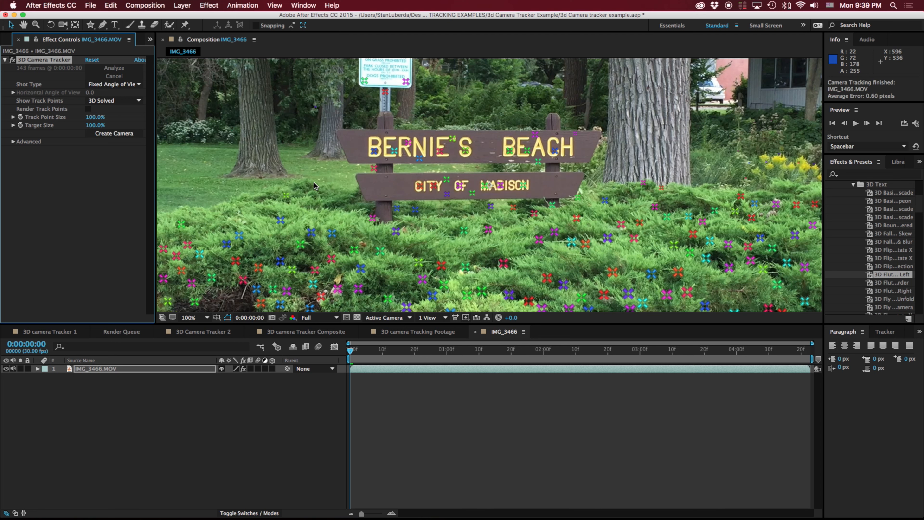
# - Play the tracked IMG_3466 footage with the whole frame in view and move the time to 0:00:03:14
pyautogui.click(314, 182)
pyautogui.hotkey('shift', '/')
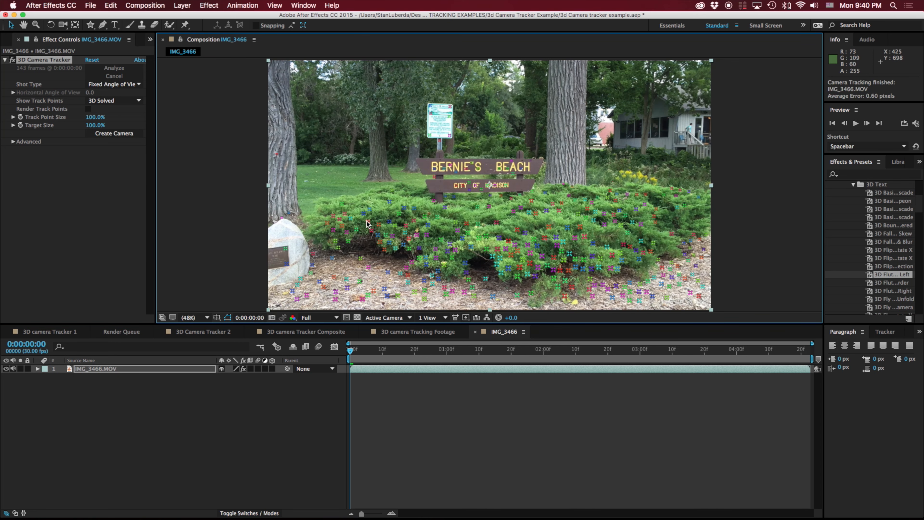
pyautogui.press('space')
pyautogui.press('space')
pyautogui.moveTo(413, 351); pyautogui.dragTo(685, 344)
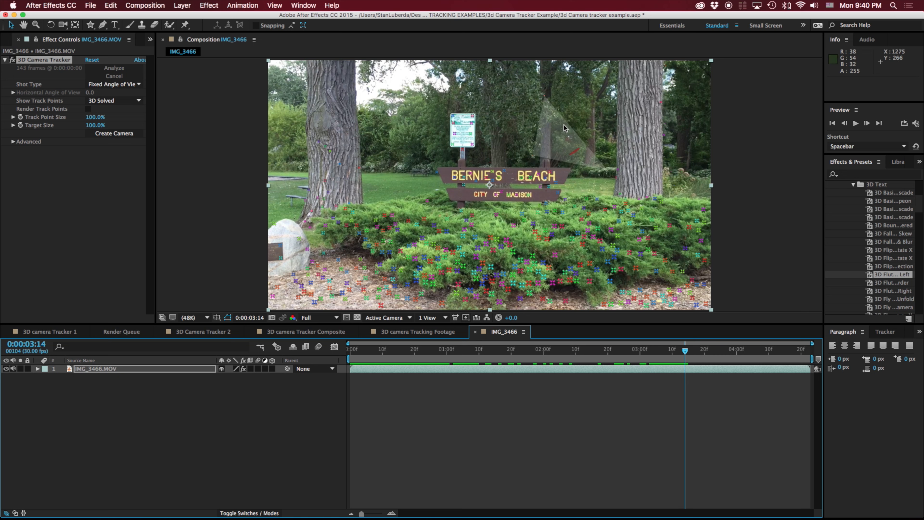
# - Create a solid and camera, plus a text layer, from the track point on the BERNIE'S BEACH board
pyautogui.rightClick(492, 177)
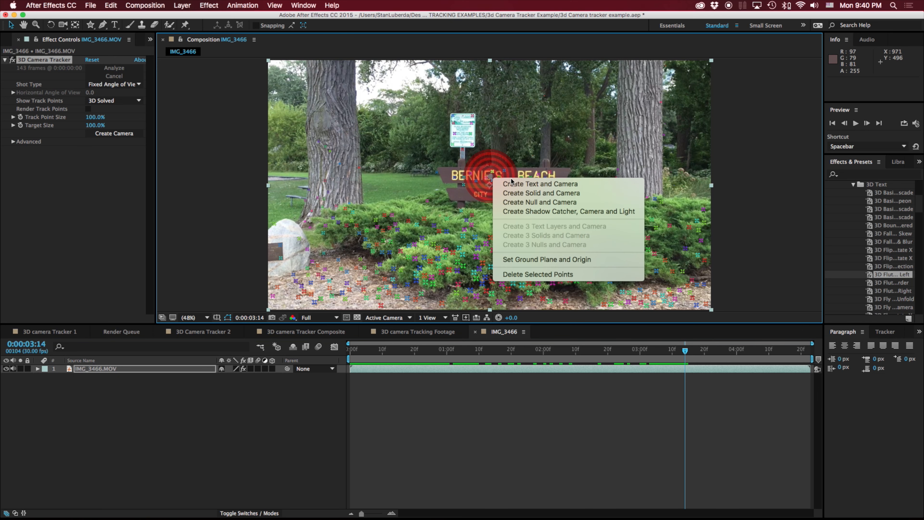
pyautogui.click(520, 192)
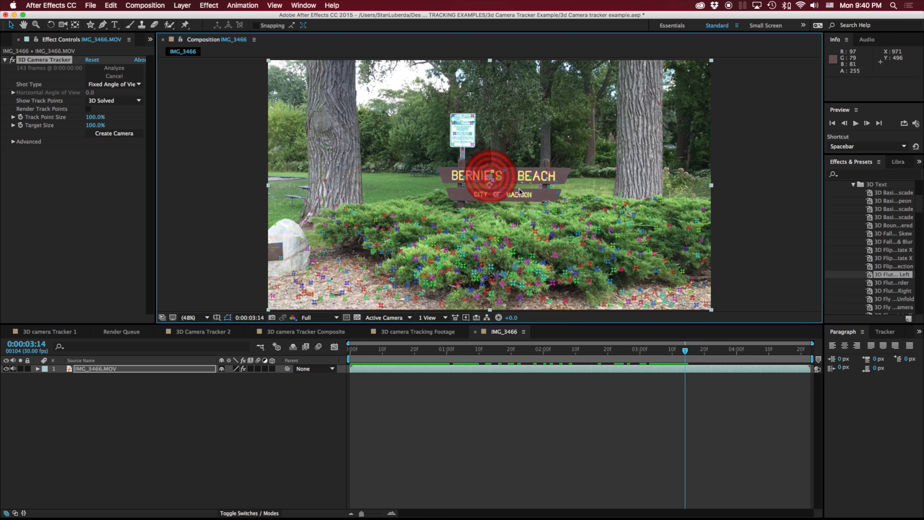
pyautogui.rightClick(494, 178)
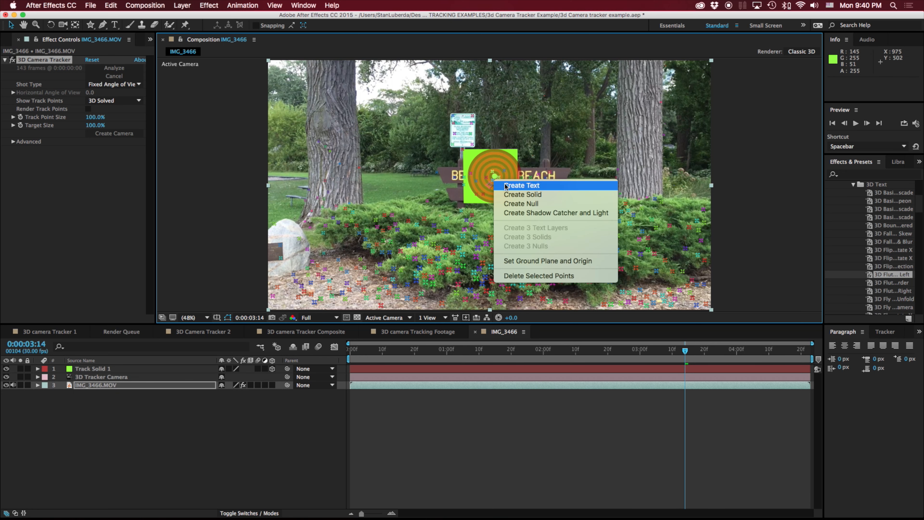
pyautogui.click(522, 185)
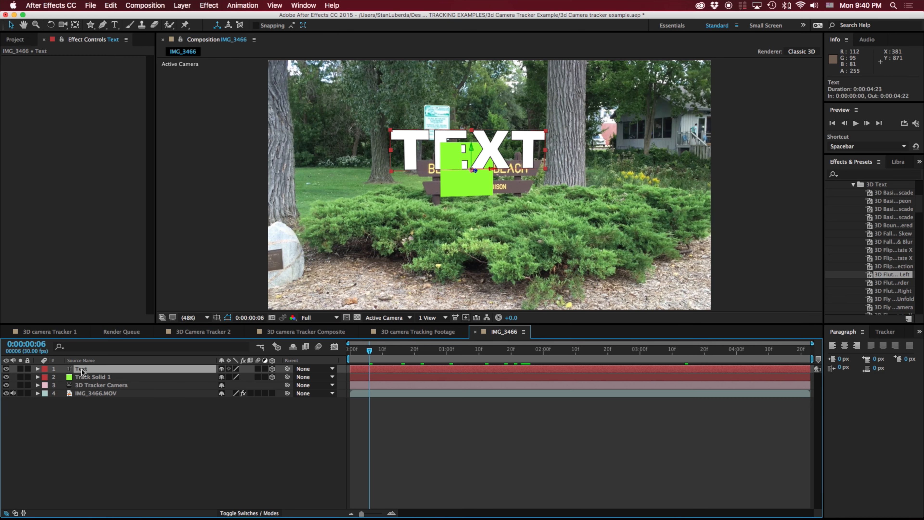
# - Rotate the tracked text to an orientation of about 6.7°, 343.3°, 0.6° and scale it to 523%
pyautogui.press('w')
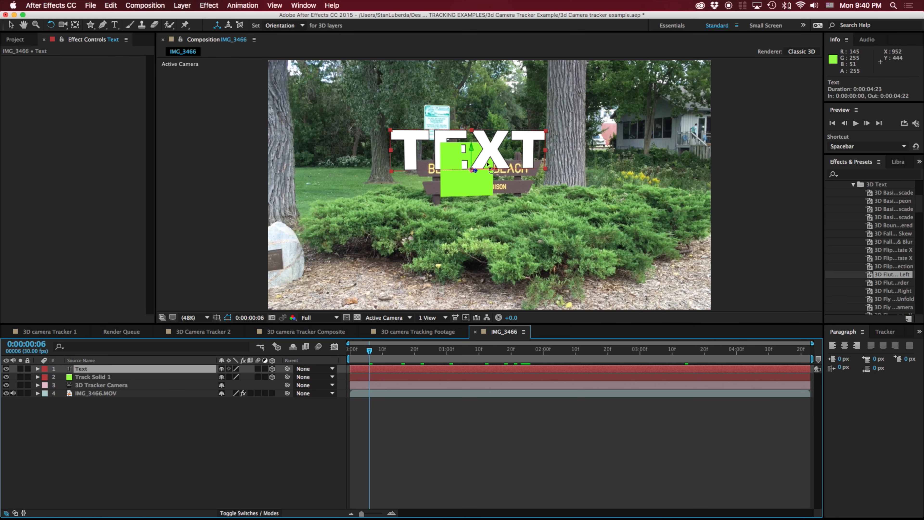
pyautogui.moveTo(469, 147); pyautogui.dragTo(472, 147)
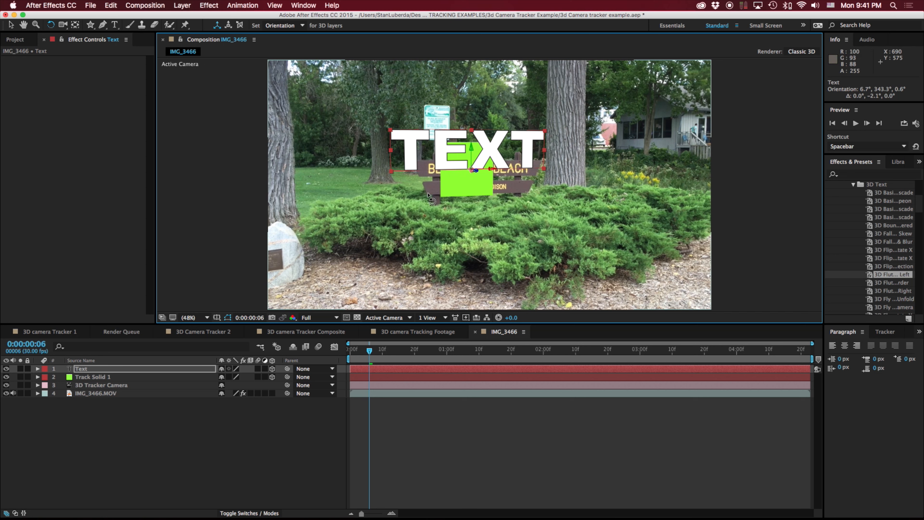
pyautogui.press('s')
pyautogui.moveTo(235, 377); pyautogui.dragTo(102, 383)
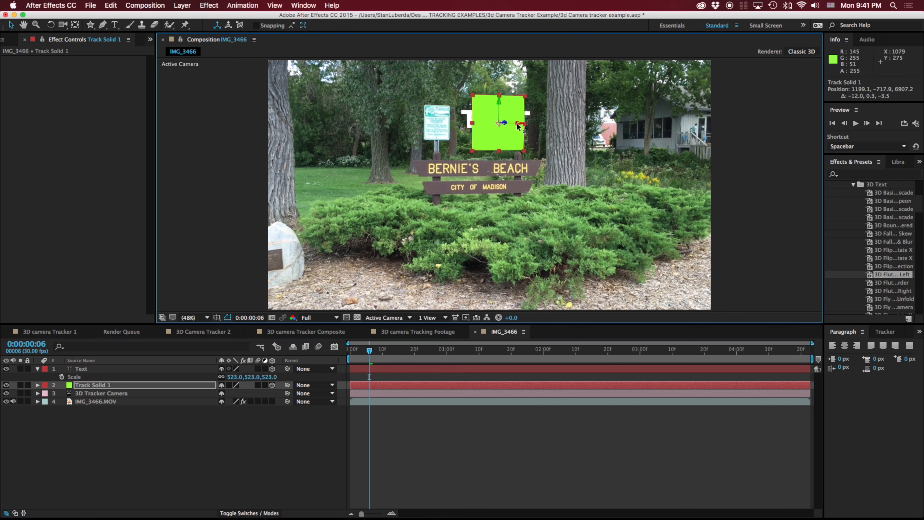
# - Position the green track solid above the park sign with the text on it and set the solid's opacity to 44%
pyautogui.moveTo(517, 125); pyautogui.dragTo(498, 128)
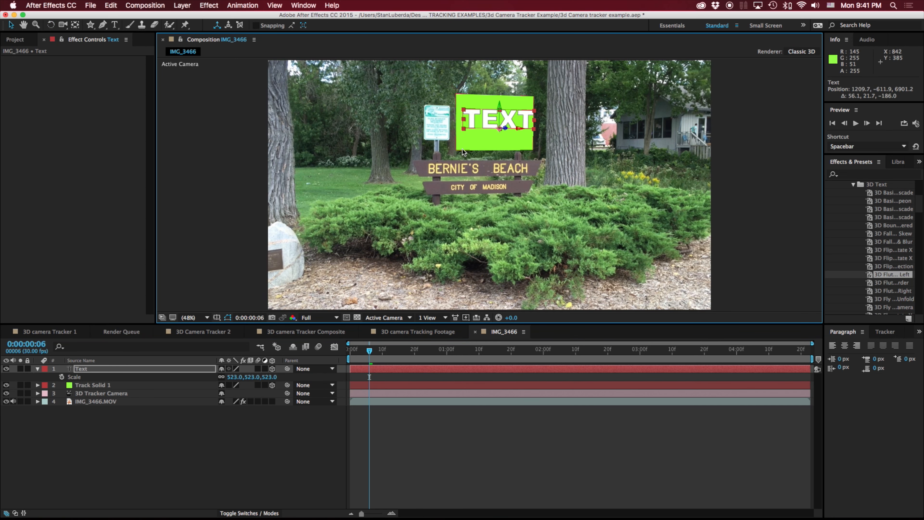
pyautogui.click(473, 132)
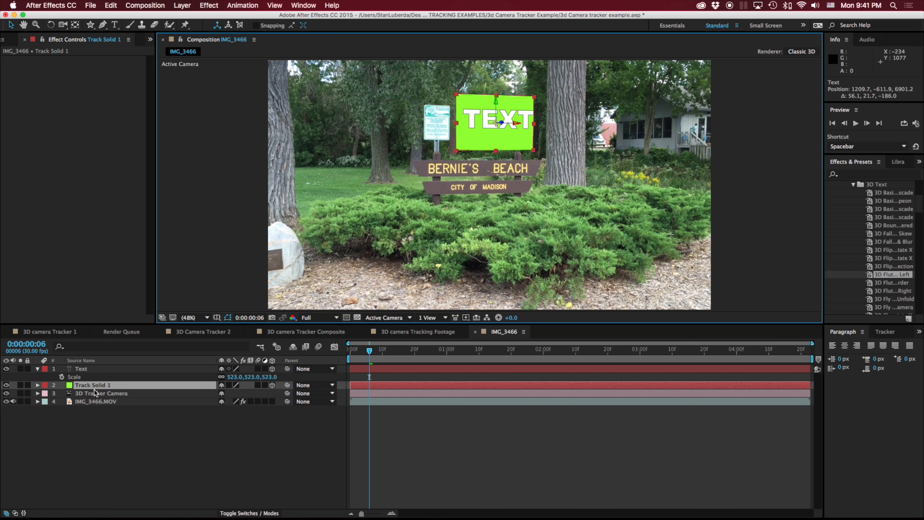
pyautogui.press('t')
pyautogui.moveTo(226, 397); pyautogui.dragTo(204, 395)
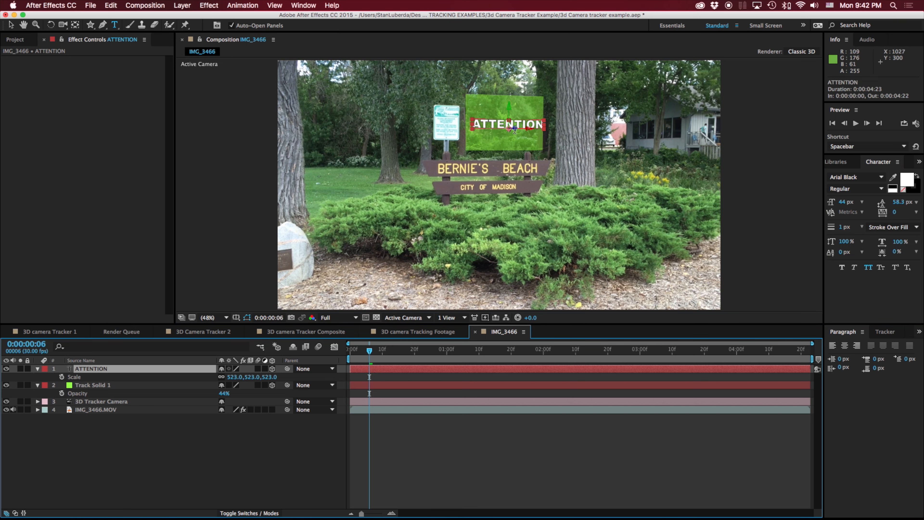
# - Move the ATTENTION text to the upper edge of the green solid and place a duplicate just below it
pyautogui.press('v')
pyautogui.moveTo(486, 204); pyautogui.dragTo(483, 195)
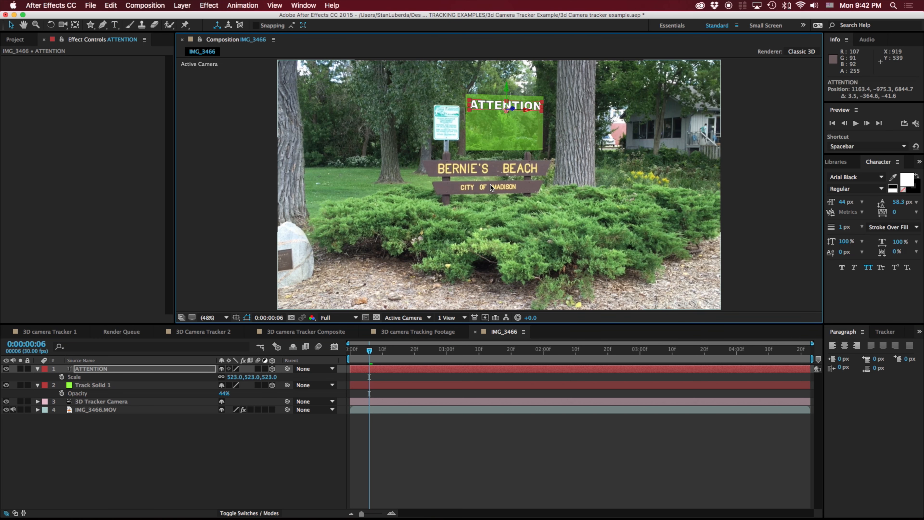
pyautogui.press('super+d')
pyautogui.moveTo(506, 87); pyautogui.dragTo(505, 135)
# - Replace the duplicate's text with "Do NOT / Feed the BEARS / They are Jerks" at 27 px with 25 px leading
pyautogui.doubleClick(487, 117)
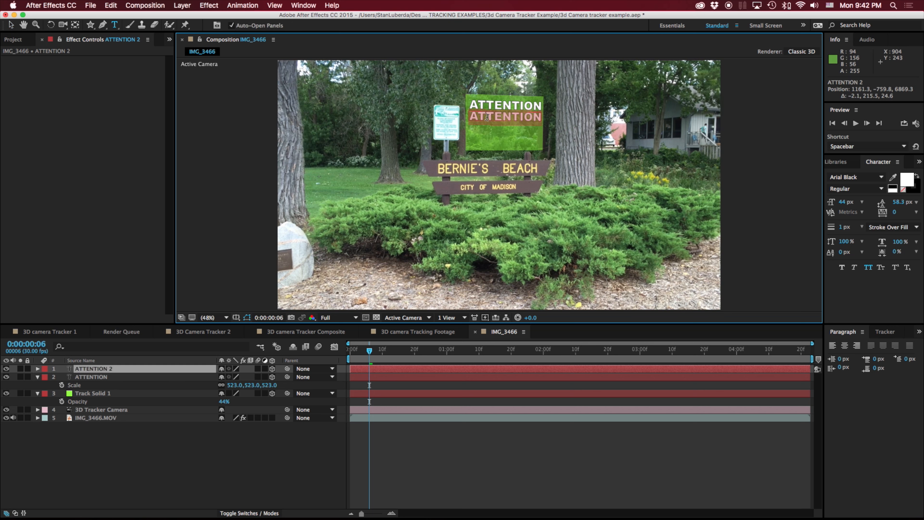
pyautogui.write('Do NOT')
pyautogui.press('Return')
pyautogui.write('Feed the BEARS')
pyautogui.press('Return')
pyautogui.press('Return')
pyautogui.write('They are Jerks')
# - Preview the tracked green sign and its text from the start of the composition
pyautogui.click(368, 355)
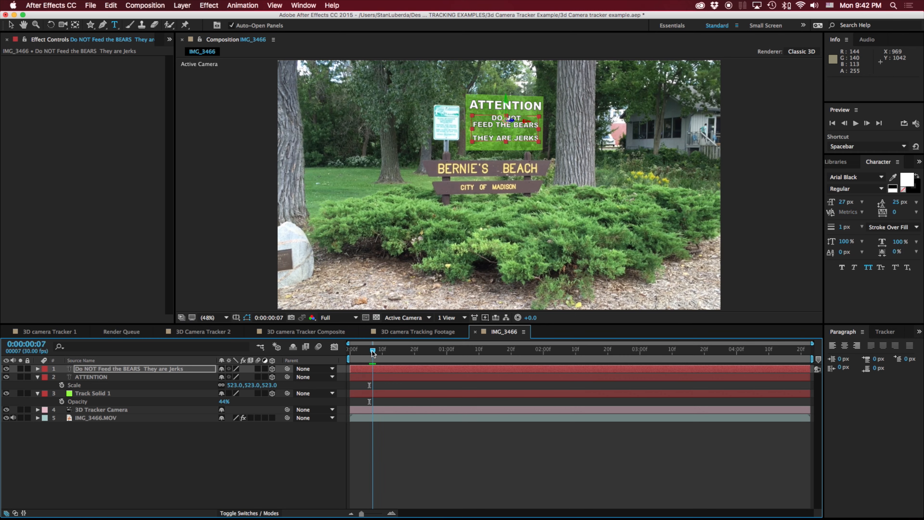
pyautogui.moveTo(368, 355); pyautogui.dragTo(342, 355)
pyautogui.click(230, 463)
pyautogui.click(354, 351)
pyautogui.press('space')
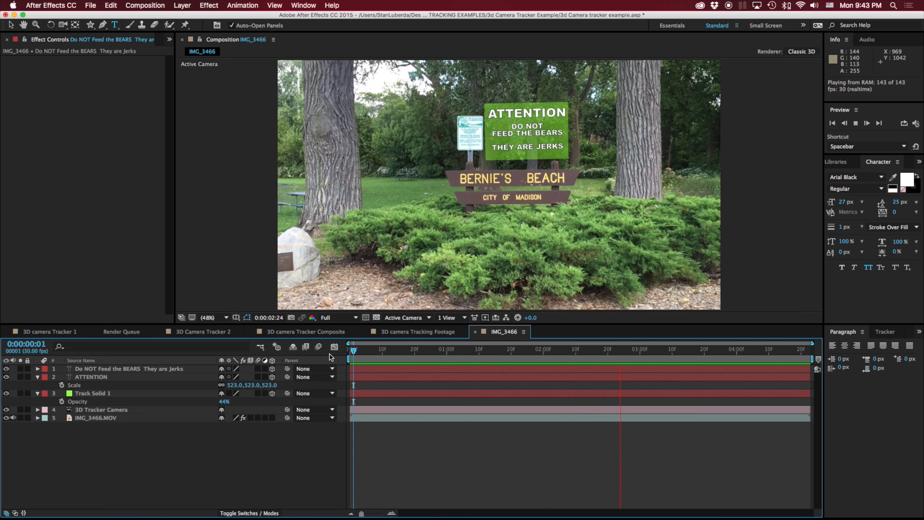
pyautogui.press('space')
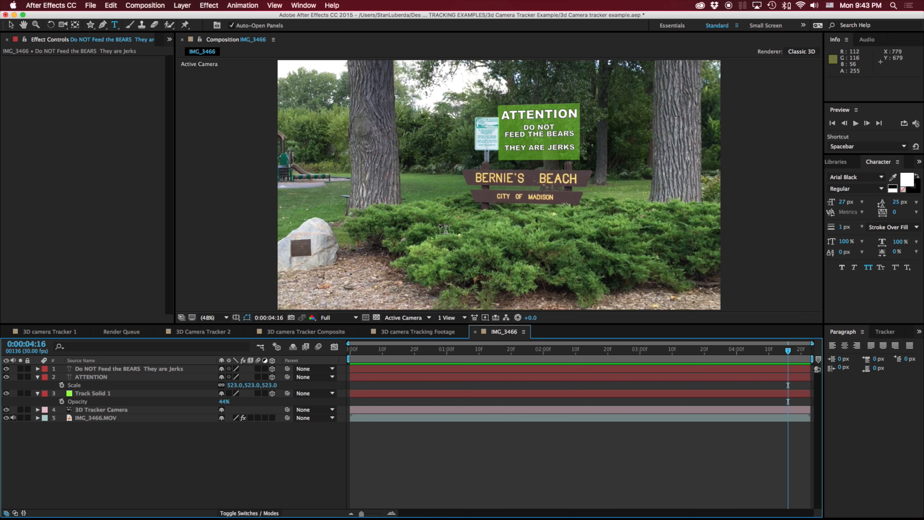
# - Create a shadow catcher and light from the 3D Camera Tracker's point on the BERNIE'S BEACH board
pyautogui.click(106, 419)
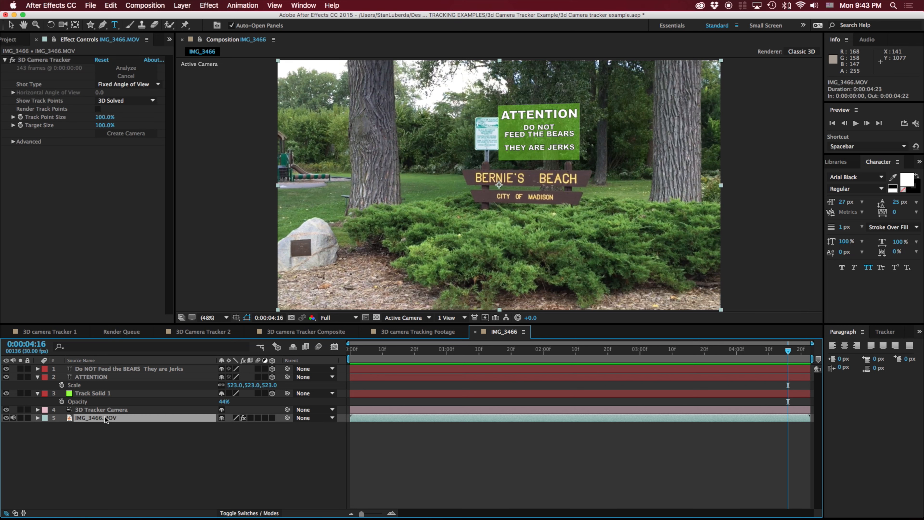
pyautogui.click(44, 59)
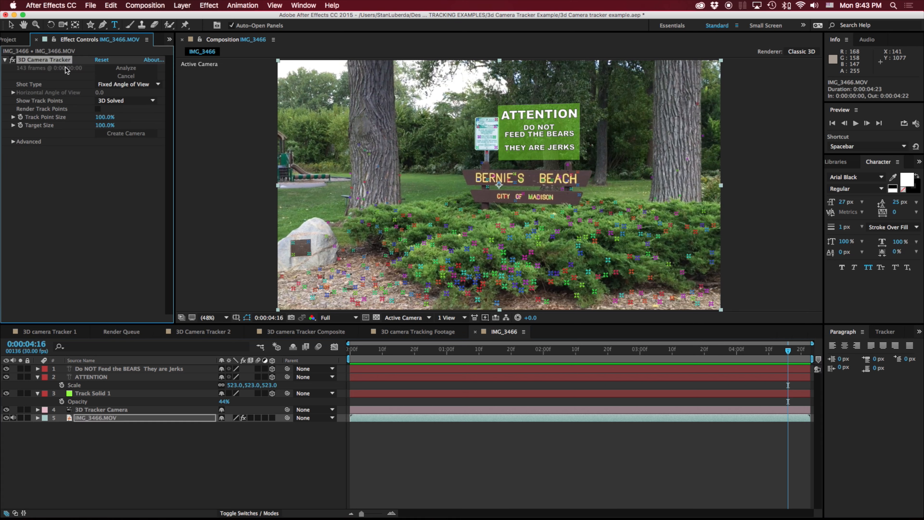
pyautogui.press('v')
pyautogui.rightClick(516, 178)
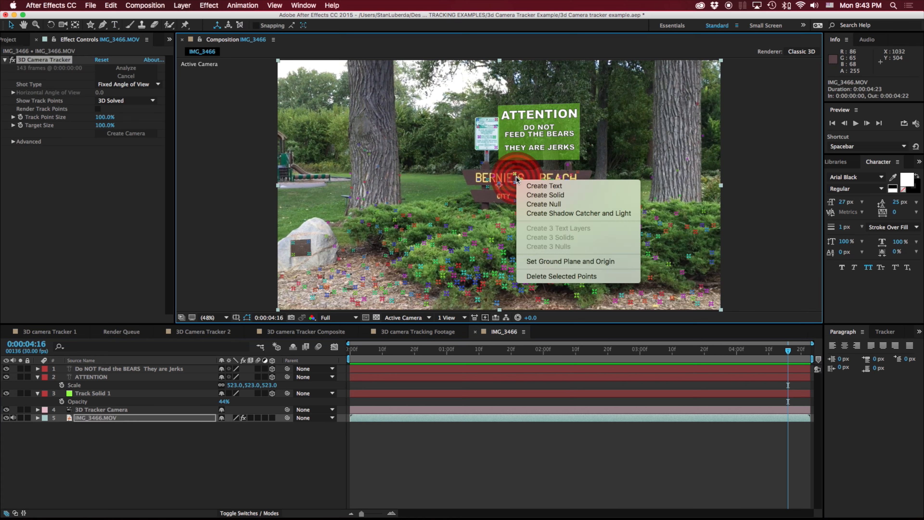
pyautogui.click(549, 213)
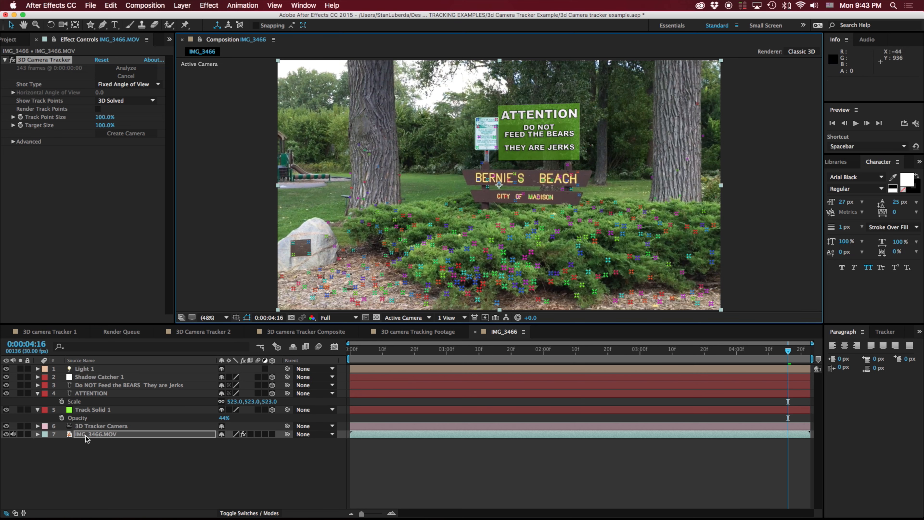
# - Move Shadow Catcher 1 over the green sign and narrow it to about 140% horizontal scale
pyautogui.click(105, 377)
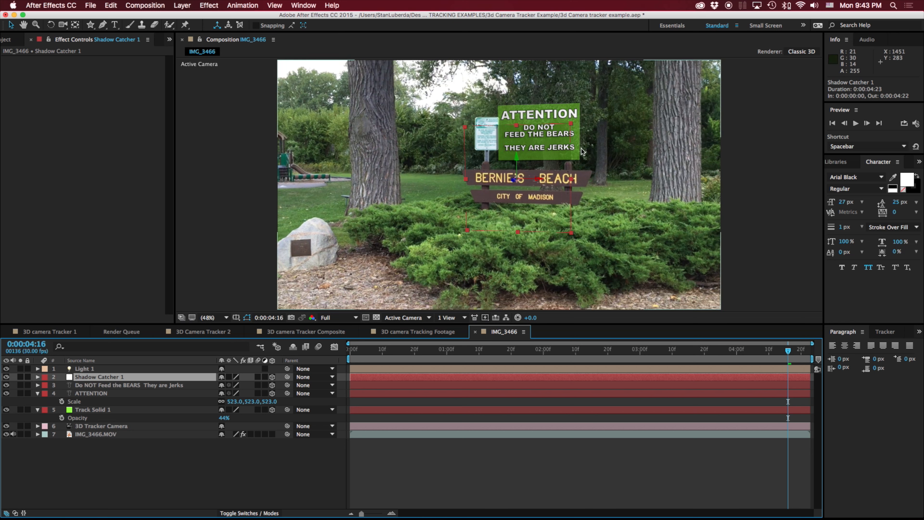
pyautogui.moveTo(518, 165); pyautogui.dragTo(629, 146)
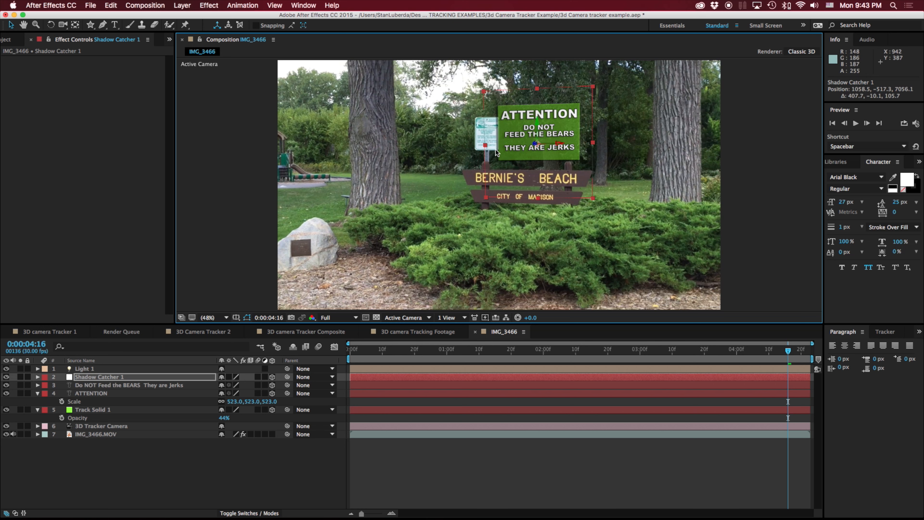
pyautogui.moveTo(485, 144)
pyautogui.mouseDown()
pyautogui.moveTo(500, 147)
pyautogui.moveTo(489, 146)
pyautogui.mouseUp()
pyautogui.press('z')
pyautogui.click(497, 130)
pyautogui.click(502, 191)
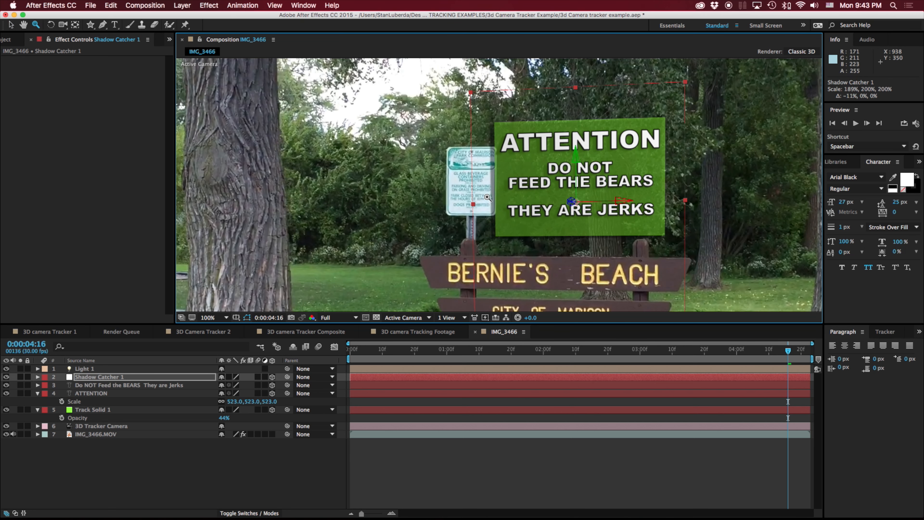
pyautogui.click(536, 168)
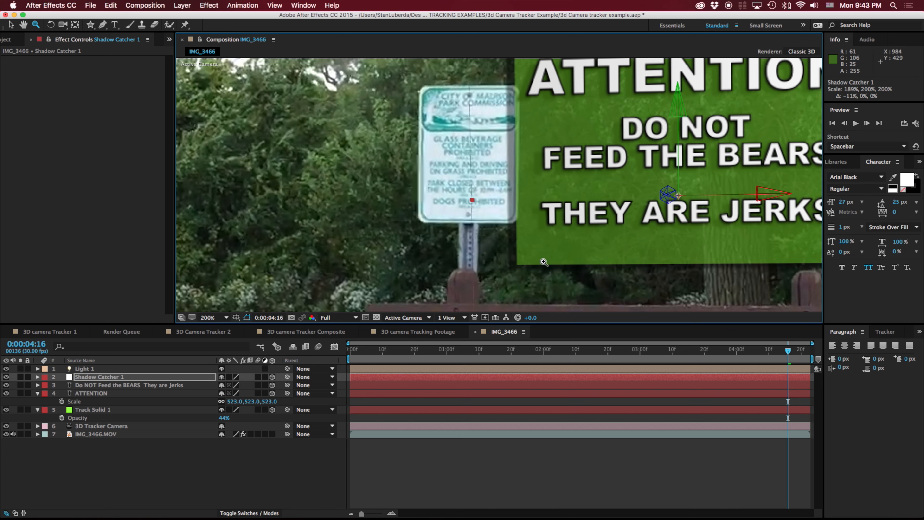
pyautogui.moveTo(470, 181); pyautogui.dragTo(478, 294)
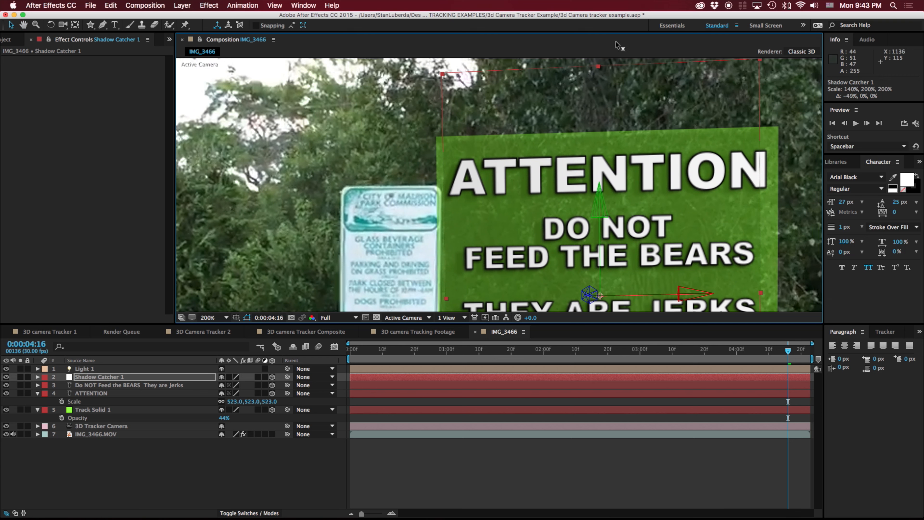
# - Fit the shadow catcher's edges to the green sign, setting its horizontal scale to about 149%
pyautogui.moveTo(598, 66); pyautogui.dragTo(597, 138)
pyautogui.moveTo(633, 185); pyautogui.dragTo(602, 53)
pyautogui.moveTo(608, 158); pyautogui.dragTo(613, 158)
pyautogui.moveTo(420, 161); pyautogui.dragTo(410, 165)
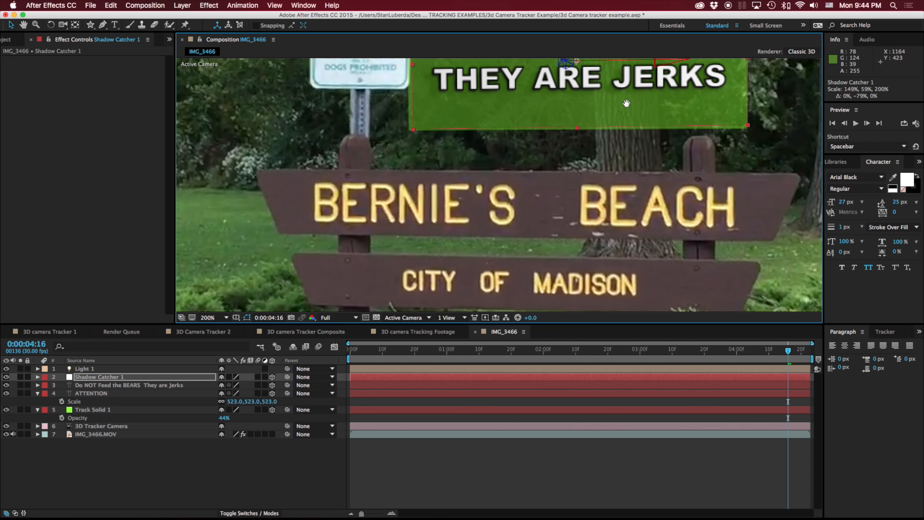
pyautogui.moveTo(625, 104); pyautogui.dragTo(581, 242)
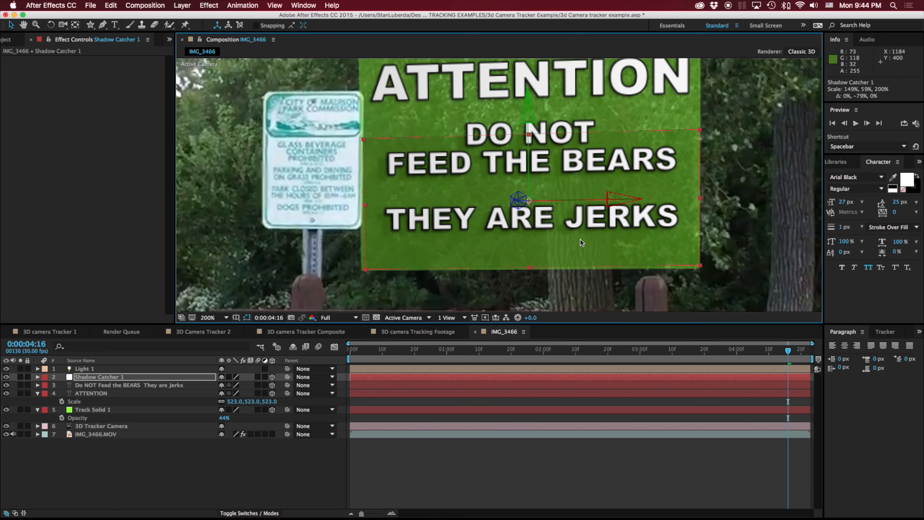
pyautogui.scroll(-1, 539, 142)
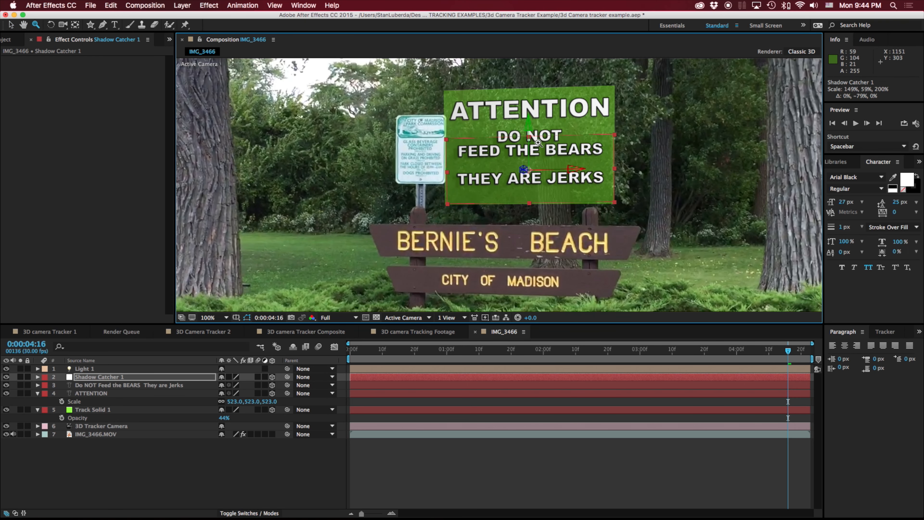
pyautogui.press('v')
pyautogui.moveTo(530, 132); pyautogui.dragTo(529, 104)
# - Copy the ATTENTION layer's Position and paste it onto Light 1's Position
pyautogui.scroll(-2, 533, 187)
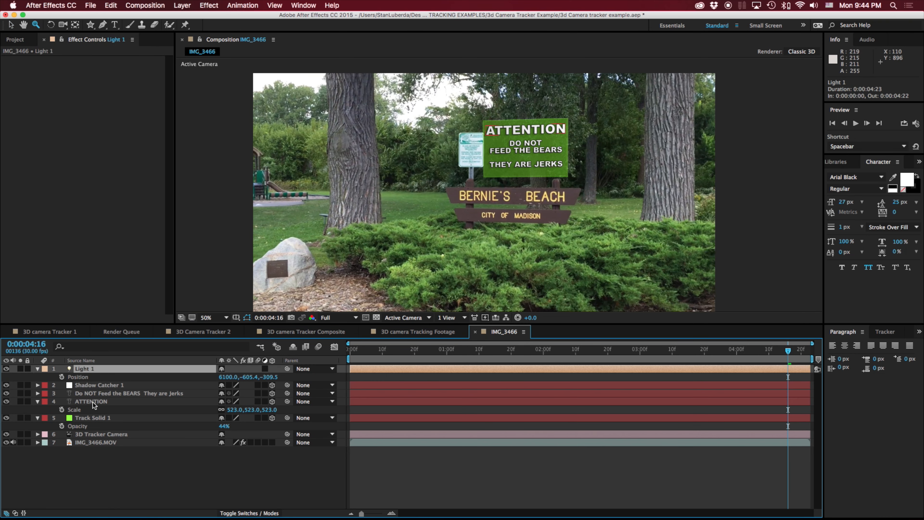
pyautogui.click(92, 402)
pyautogui.press('p')
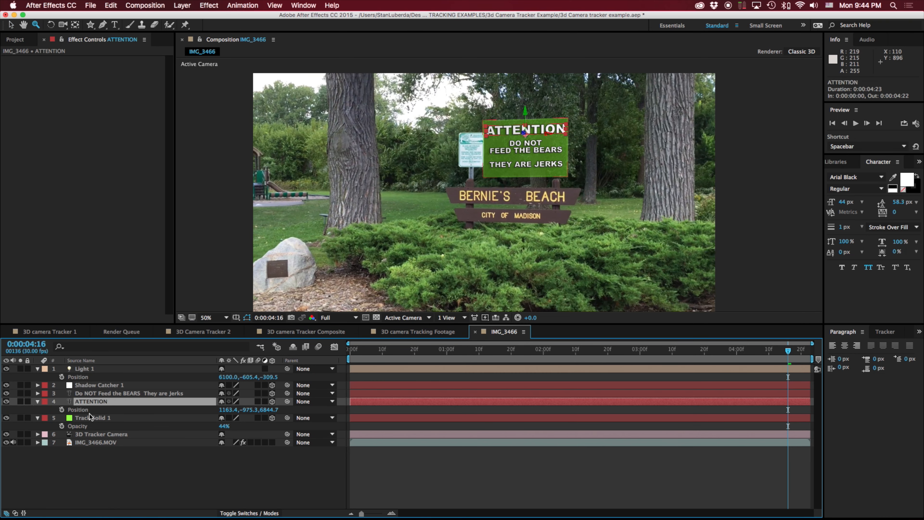
pyautogui.rightClick(85, 411)
pyautogui.click(89, 404)
pyautogui.click(101, 416)
pyautogui.click(88, 410)
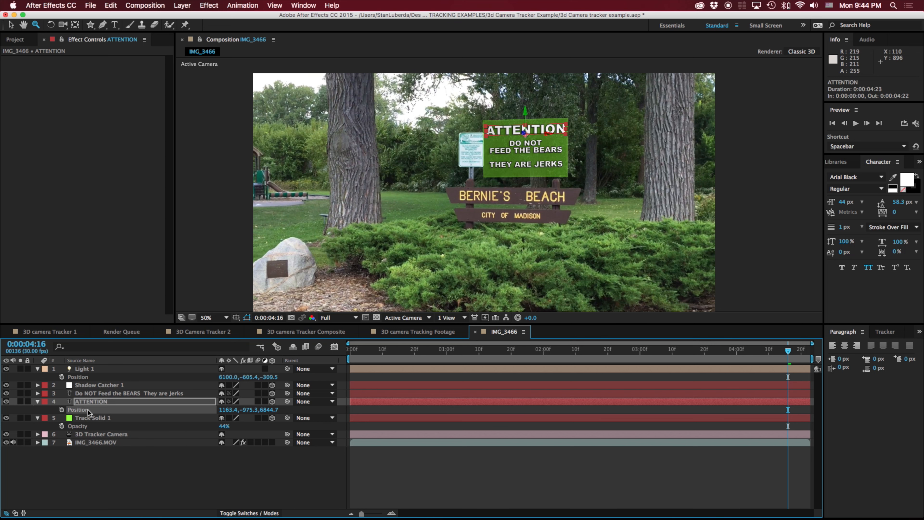
pyautogui.click(82, 377)
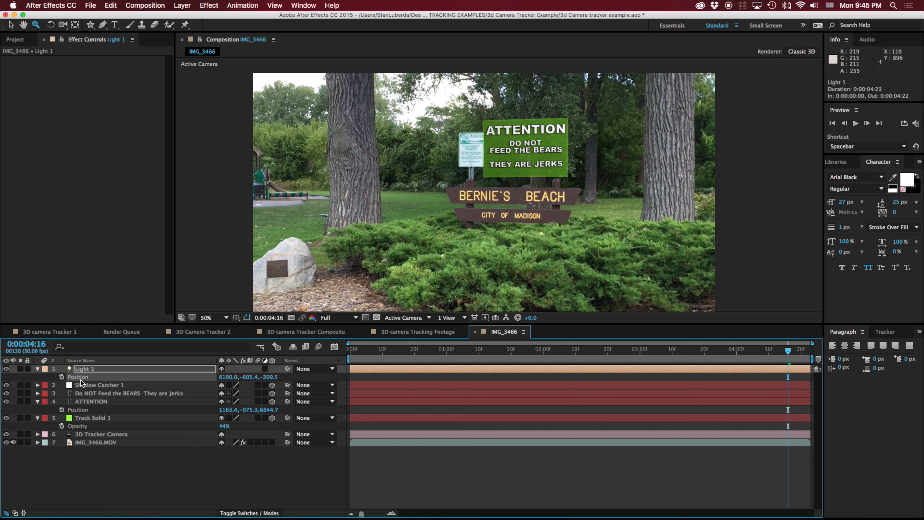
pyautogui.press('super+v')
# - Pull Light 1 forward to a Z position of about 5547.8 and examine the text's shadows up close
pyautogui.press('v')
pyautogui.moveTo(530, 136); pyautogui.dragTo(532, 186)
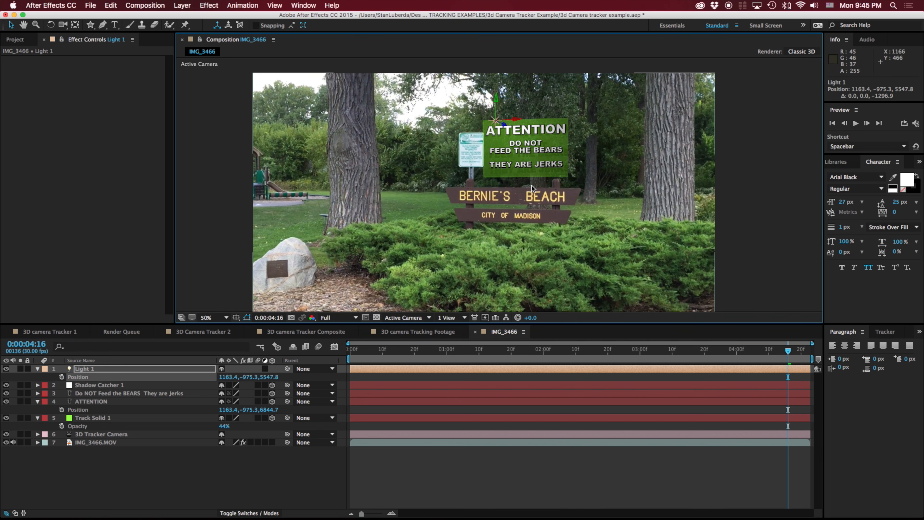
pyautogui.press('z')
pyautogui.click(541, 168)
pyautogui.click(508, 182)
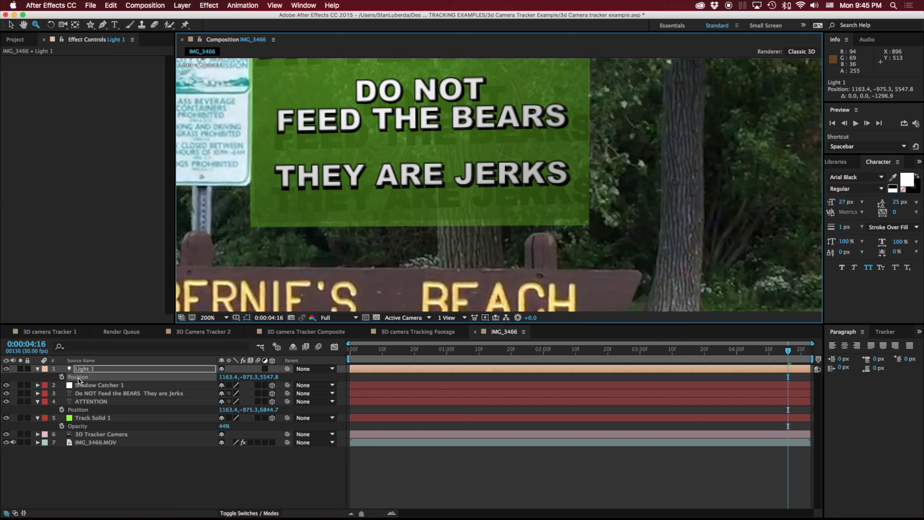
# - Soften Light 1's shadows by setting its Shadow Diffusion to 92 pixels
pyautogui.click(81, 369)
pyautogui.press('a')
pyautogui.press('a')
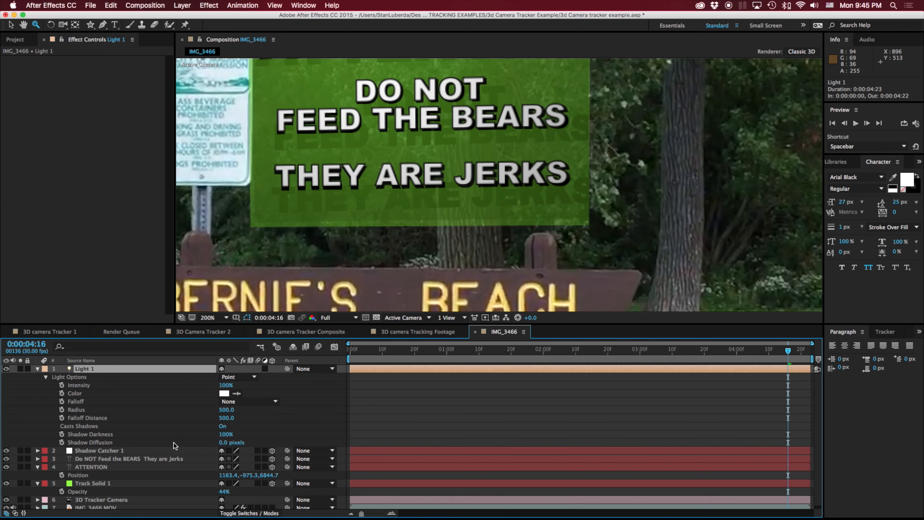
pyautogui.moveTo(225, 442); pyautogui.dragTo(244, 440)
pyautogui.scroll(-1, 244, 440)
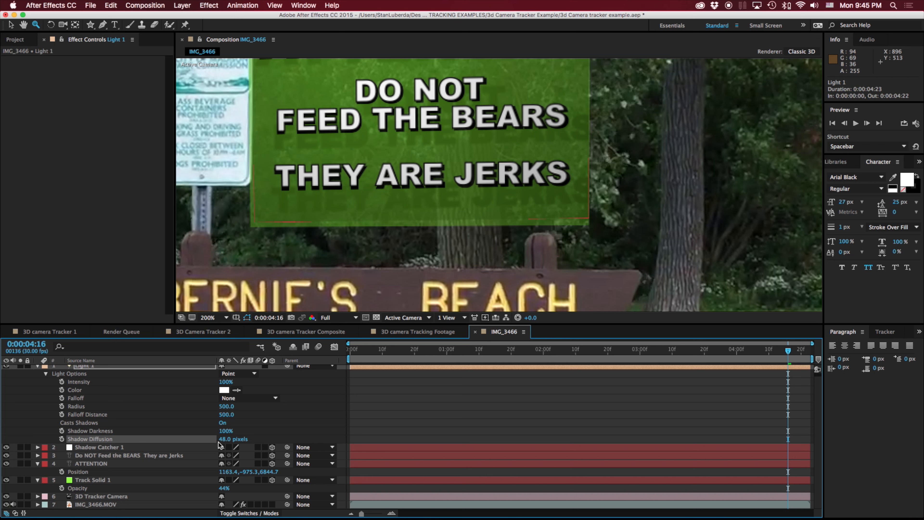
pyautogui.moveTo(232, 439); pyautogui.dragTo(241, 439)
# - Stretch Shadow Catcher 1 down to the green sign's lower edge, setting its vertical scale to about 108%
pyautogui.press('v')
pyautogui.click(443, 203)
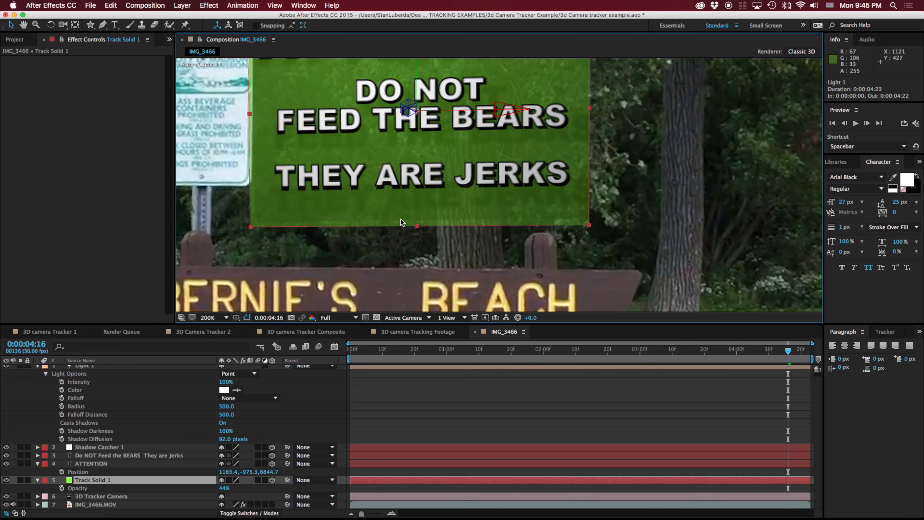
pyautogui.click(109, 447)
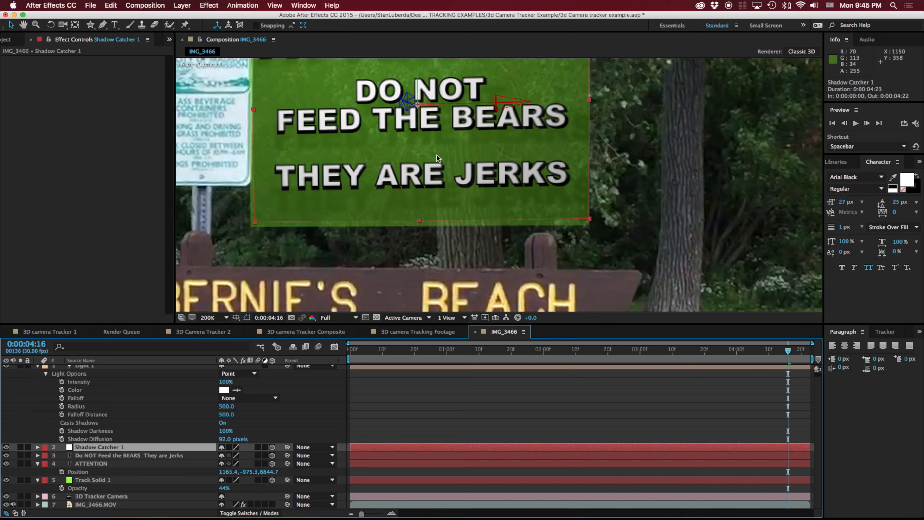
pyautogui.moveTo(420, 220); pyautogui.dragTo(418, 228)
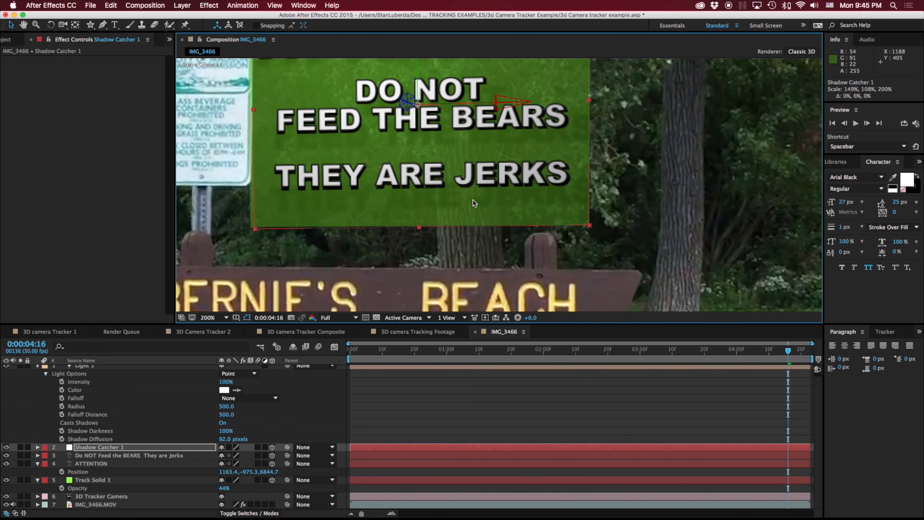
# - Preview the whole shot from the first frame and scrub through its first second to check the tracked sign and shadows
pyautogui.press('z')
pyautogui.keyDown('alt'); pyautogui.click(413, 201); pyautogui.keyUp('alt')
pyautogui.keyDown('alt'); pyautogui.click(431, 169); pyautogui.keyUp('alt')
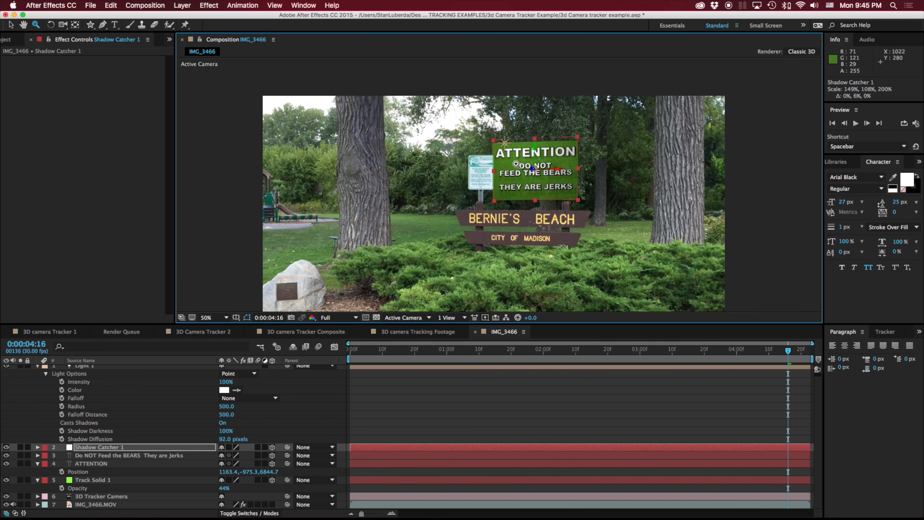
pyautogui.click(351, 350)
pyautogui.press('space')
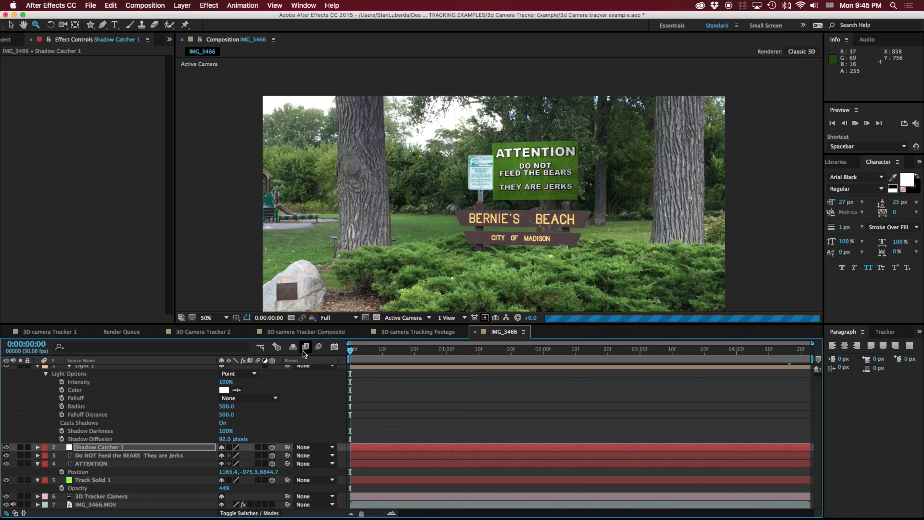
pyautogui.moveTo(354, 350); pyautogui.dragTo(426, 351)
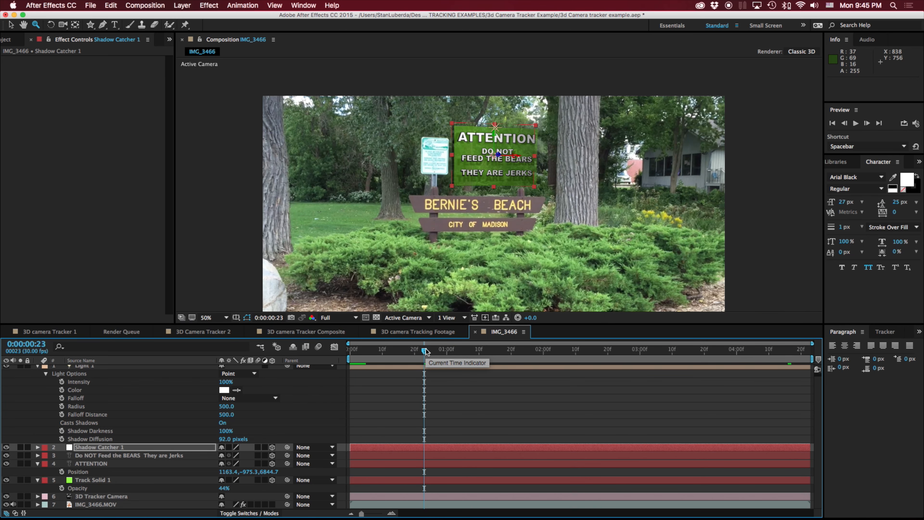
pyautogui.moveTo(426, 351); pyautogui.dragTo(446, 350)
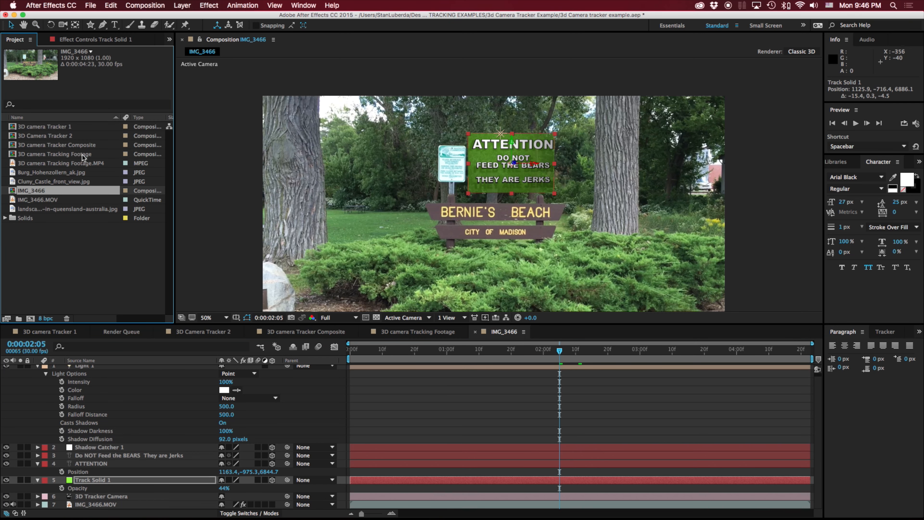
# - Open the 3D camera Tracker Composite composition and view the Burg_Hohenzollern_ak.jpg footage enlarged beside it
pyautogui.doubleClick(71, 146)
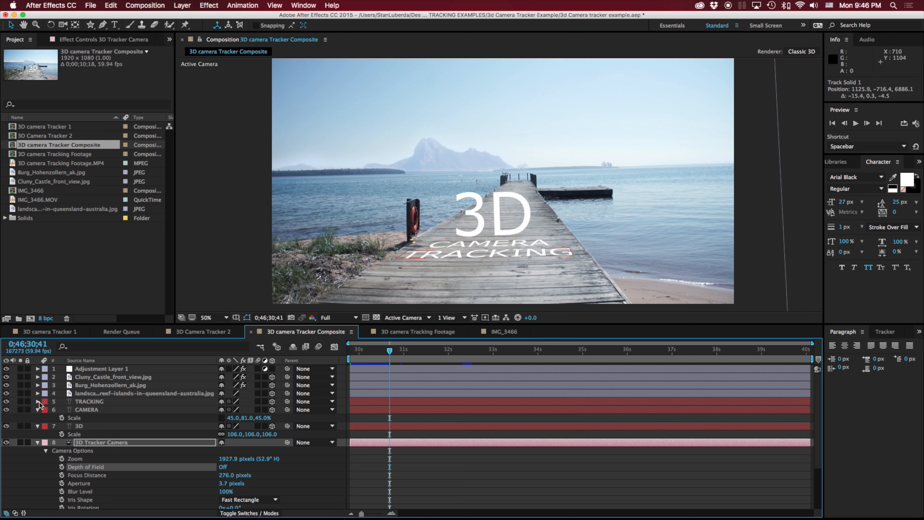
pyautogui.click(34, 174)
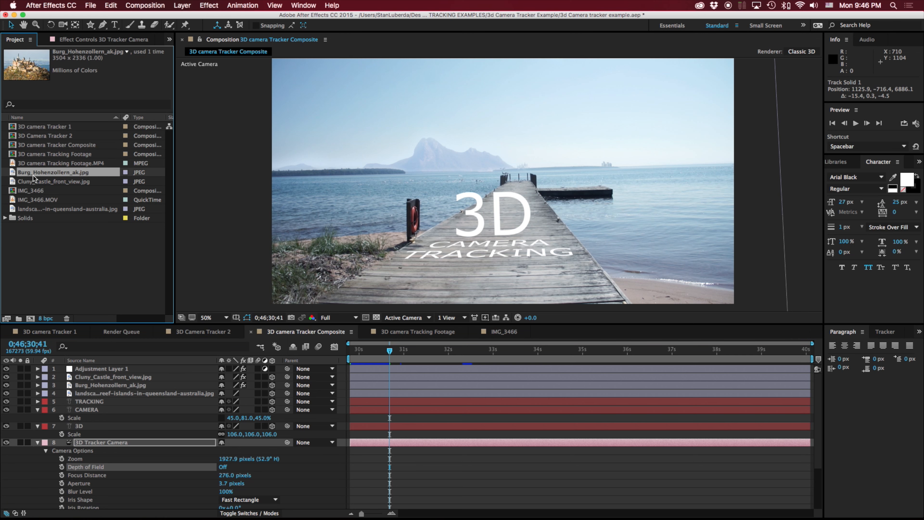
pyautogui.doubleClick(33, 174)
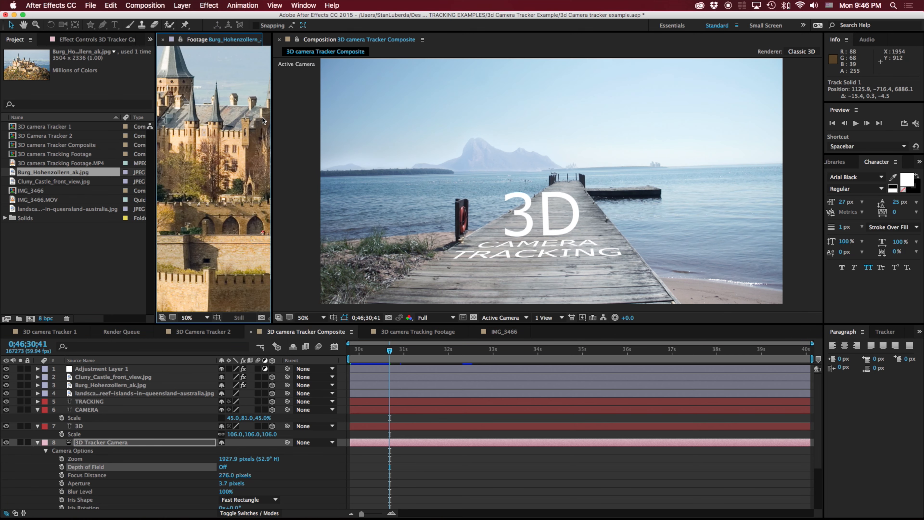
pyautogui.moveTo(271, 110); pyautogui.dragTo(538, 113)
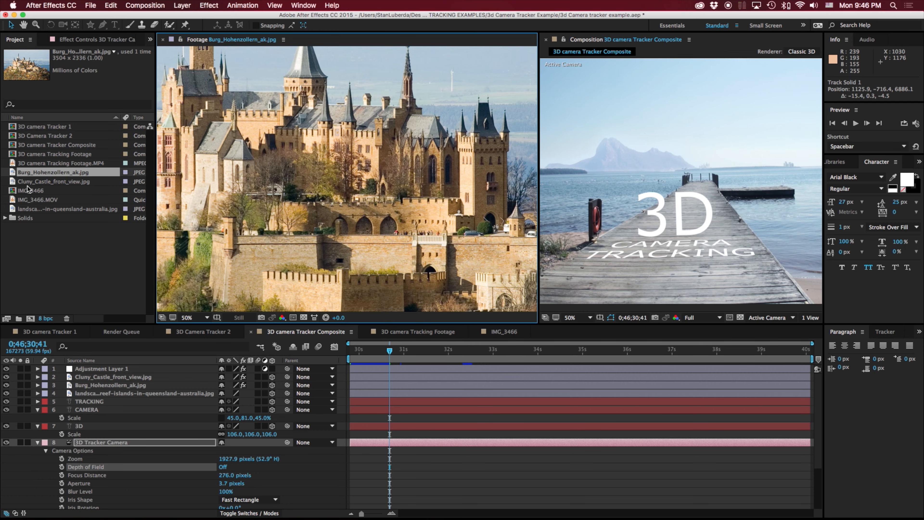
# - View the Queensland landscape still beside the composite to compare its mountain, and close the footage view
pyautogui.click(34, 182)
pyautogui.click(32, 210)
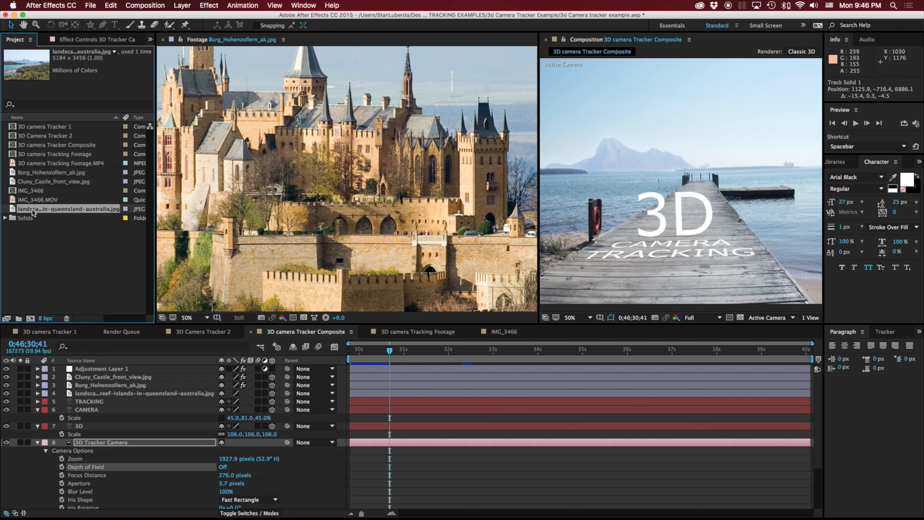
pyautogui.doubleClick(33, 209)
pyautogui.moveTo(341, 113); pyautogui.dragTo(386, 194)
pyautogui.press('v')
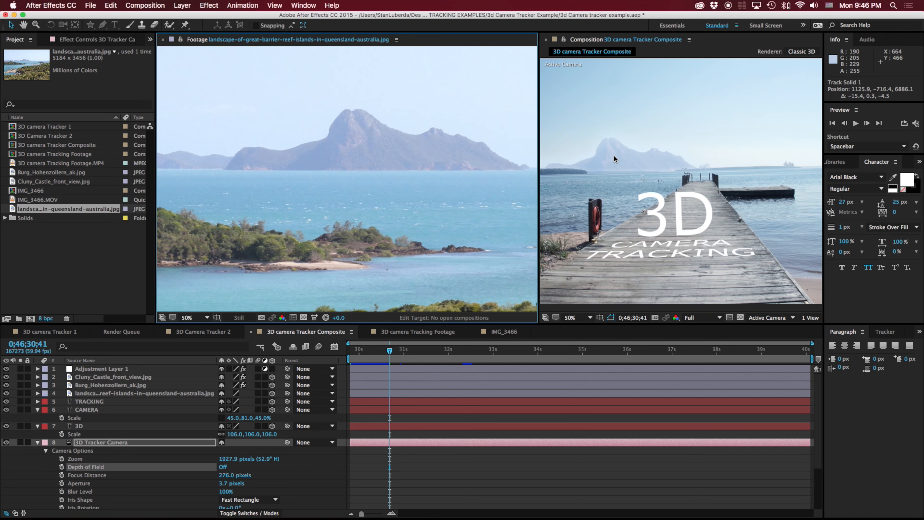
pyautogui.click(628, 158)
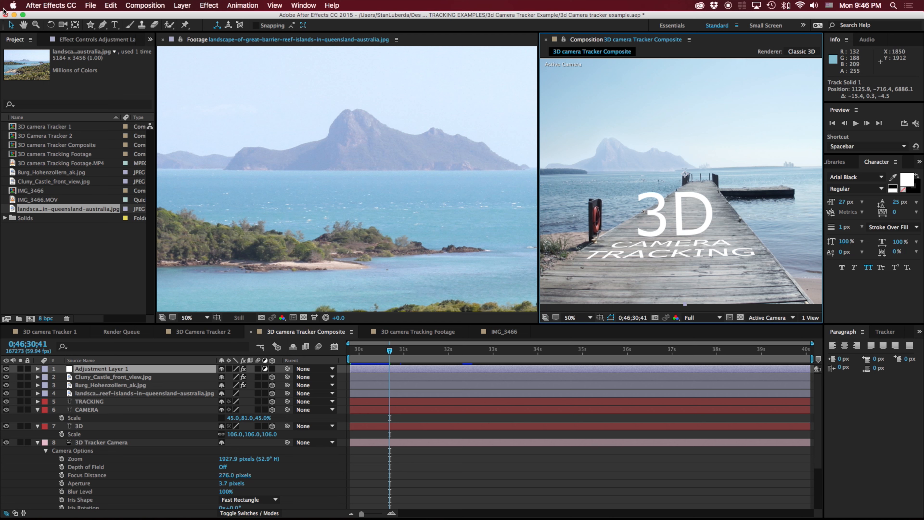
pyautogui.click(162, 39)
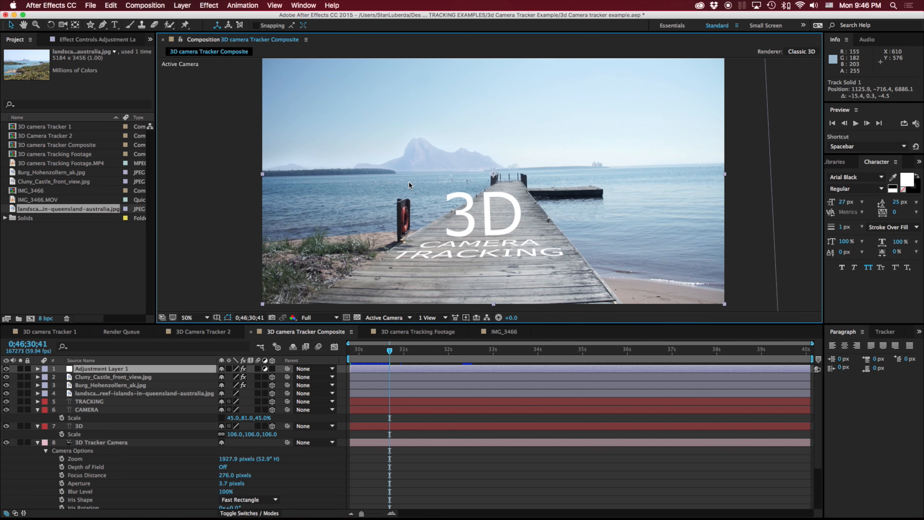
# - Play the dock composite, return to its start and examine the distant mountain, castles and text up close
pyautogui.press('space')
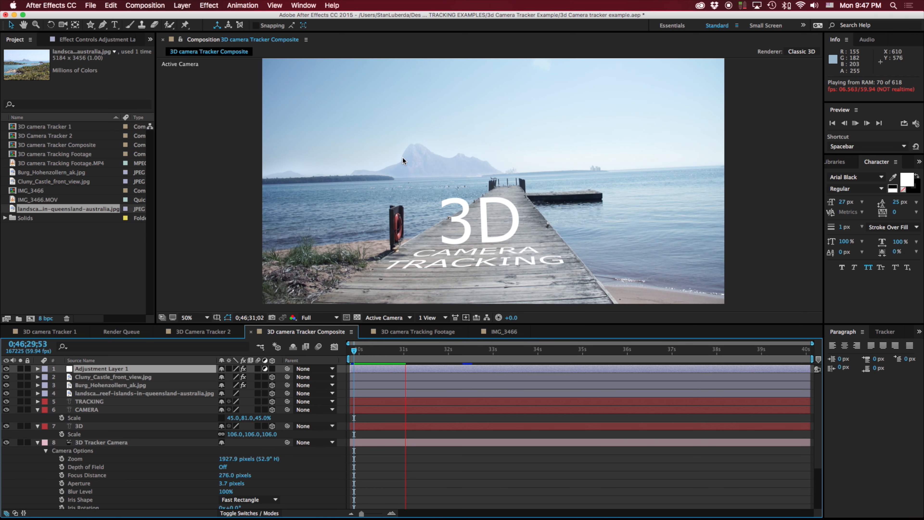
pyautogui.moveTo(465, 352); pyautogui.dragTo(342, 351)
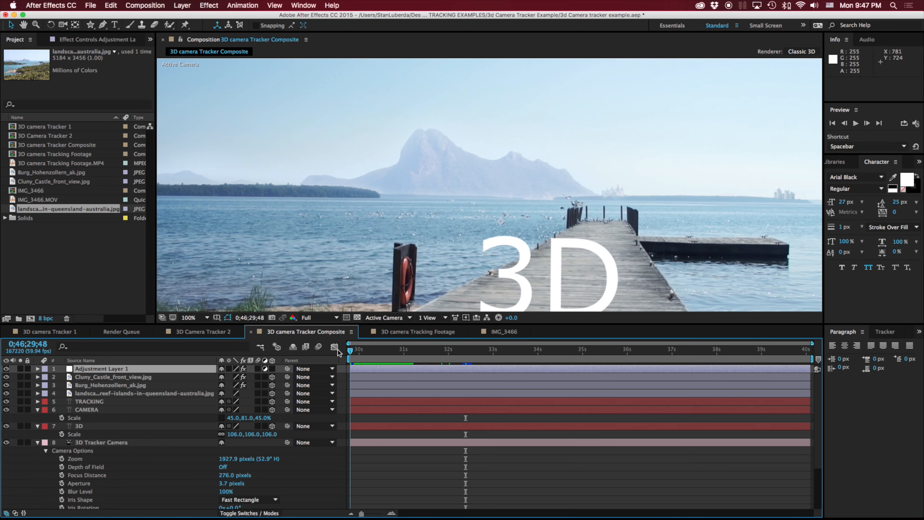
pyautogui.moveTo(439, 279); pyautogui.dragTo(428, 226)
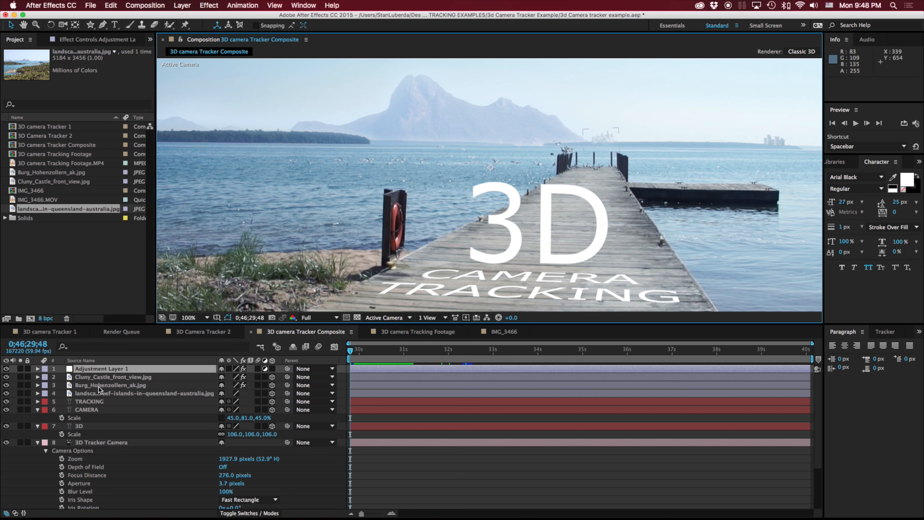
# - Inspect the landscape layer's mask and solo the layer on and off to view it in isolation
pyautogui.click(136, 386)
pyautogui.click(125, 393)
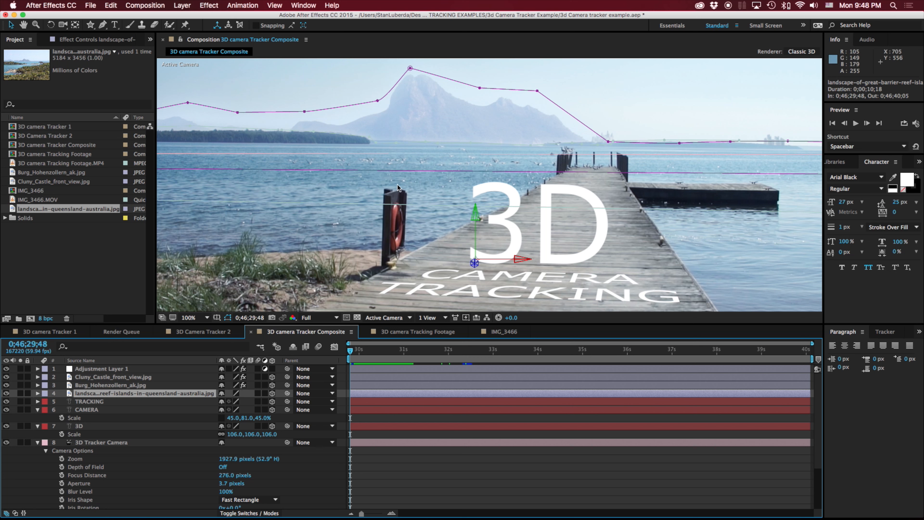
pyautogui.click(21, 393)
pyautogui.click(21, 393)
pyautogui.click(21, 393)
pyautogui.click(20, 393)
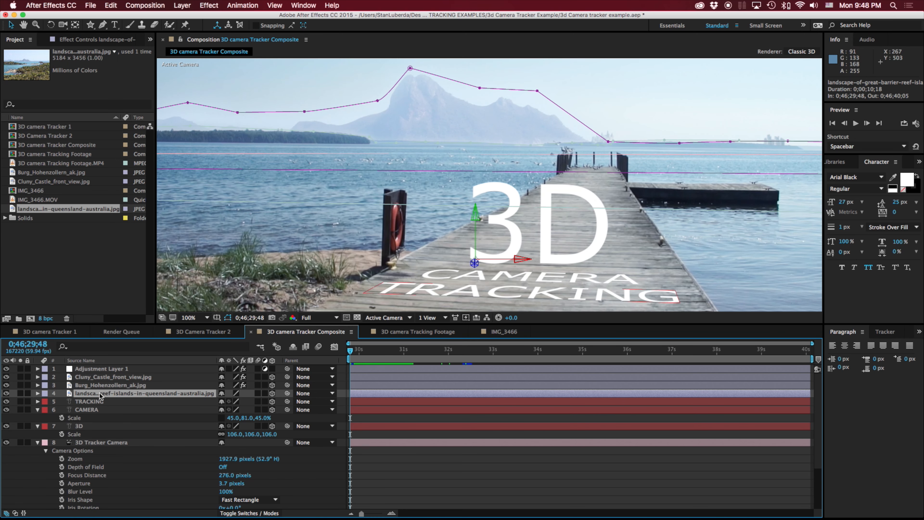
# - Toggle Adjustment Layer 1's visibility off and on to compare the composite with and without it
pyautogui.click(96, 384)
pyautogui.click(92, 377)
pyautogui.click(91, 369)
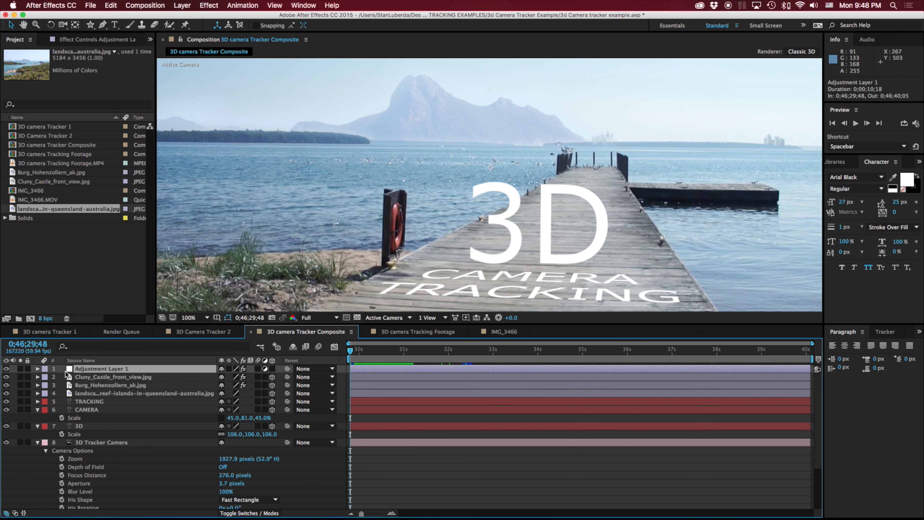
pyautogui.click(7, 368)
pyautogui.click(7, 369)
pyautogui.click(7, 369)
pyautogui.click(7, 369)
pyautogui.click(7, 368)
pyautogui.click(7, 369)
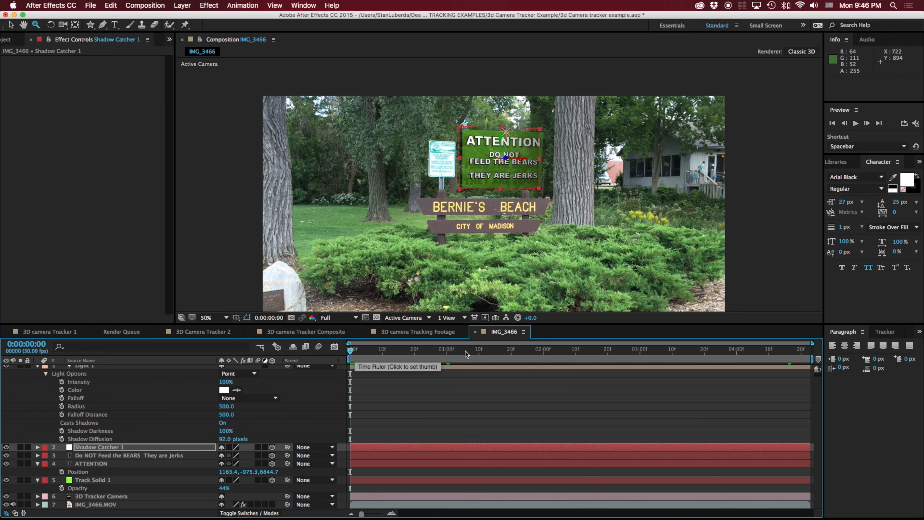
# - Try to shift Shadow Catcher 1 slightly over the green sign at 0:00:02:11 in IMG_3466
pyautogui.click(579, 351)
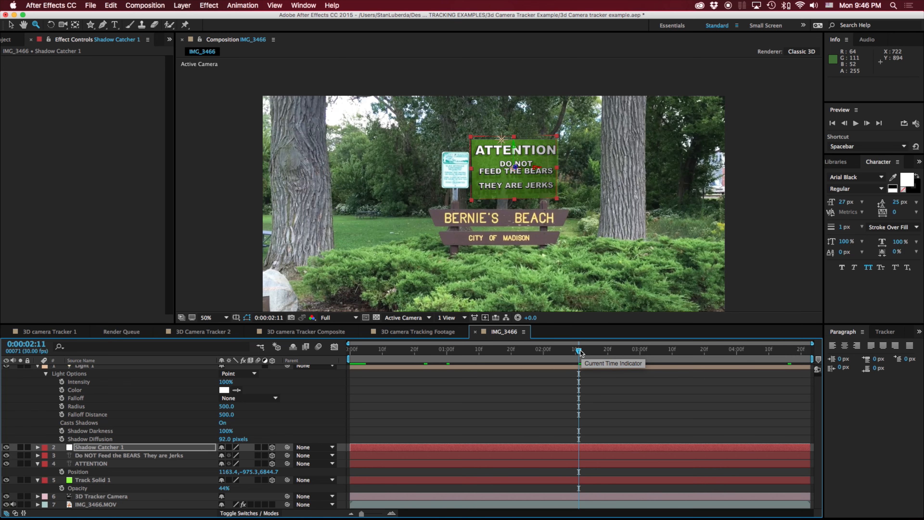
pyautogui.click(539, 169)
pyautogui.moveTo(539, 169); pyautogui.dragTo(545, 168)
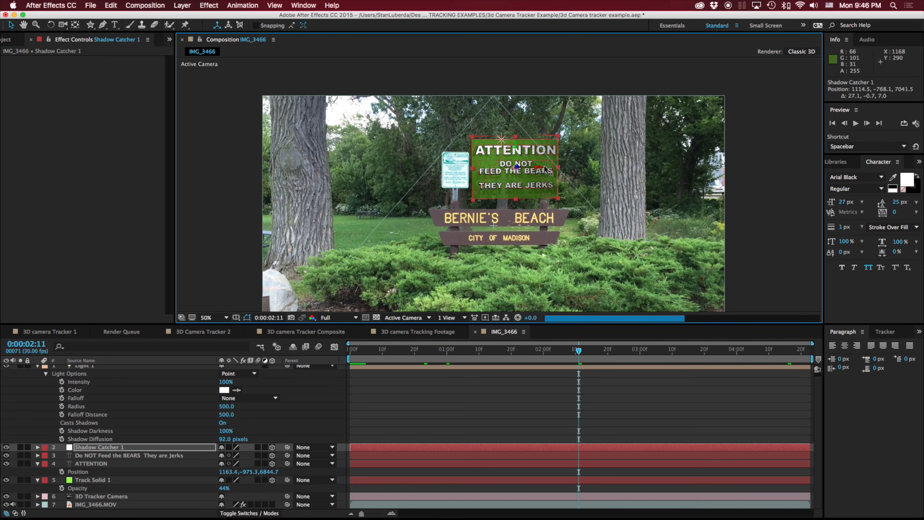
pyautogui.press('super+z')
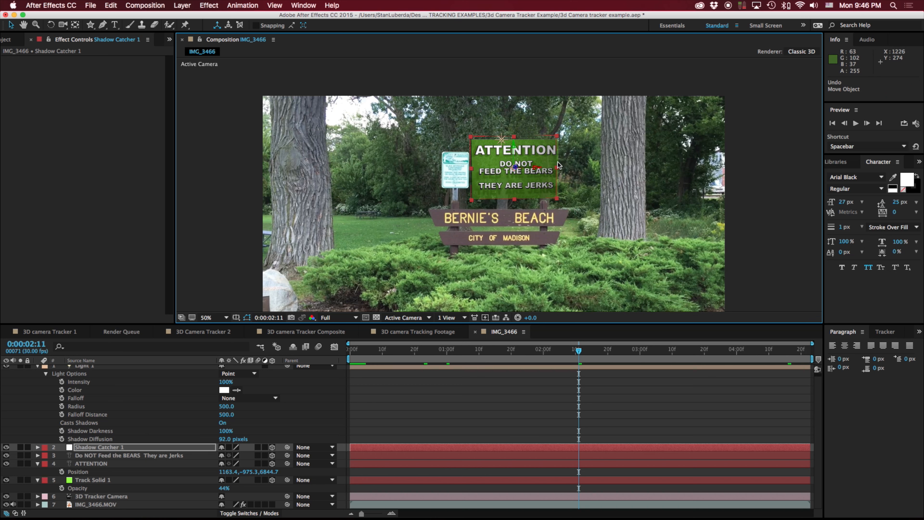
# - Nudge Track Solid 1 to about 1125.9, -716.4, 6886.1, check the sign at 0:00:02:05 and show the project items
pyautogui.click(540, 172)
pyautogui.moveTo(540, 171); pyautogui.dragTo(533, 170)
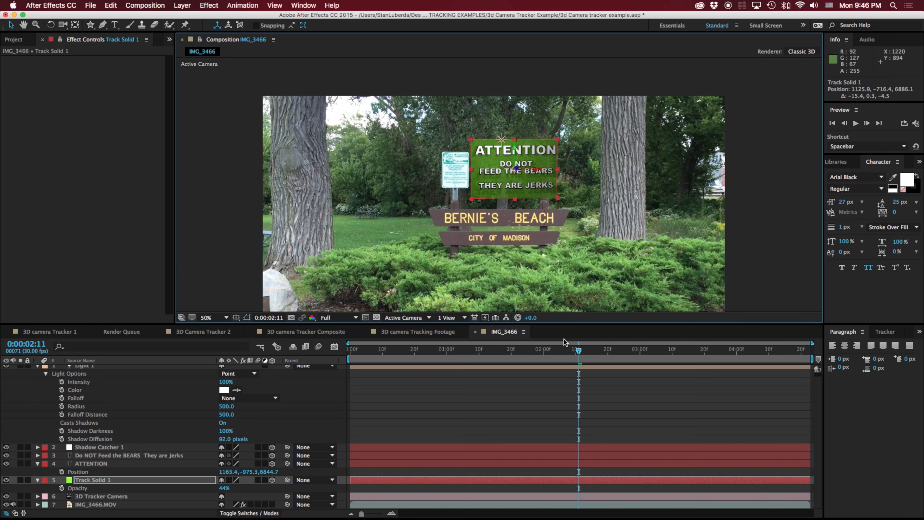
pyautogui.click(561, 351)
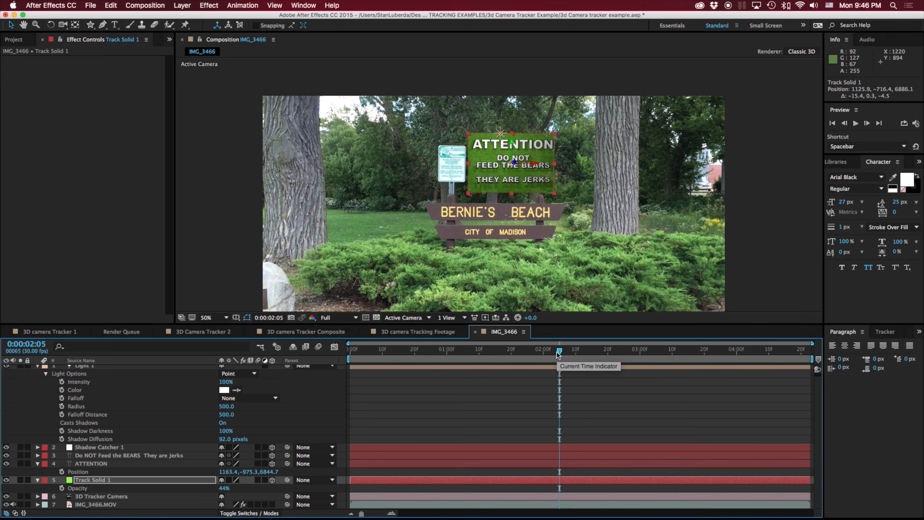
pyautogui.click(15, 39)
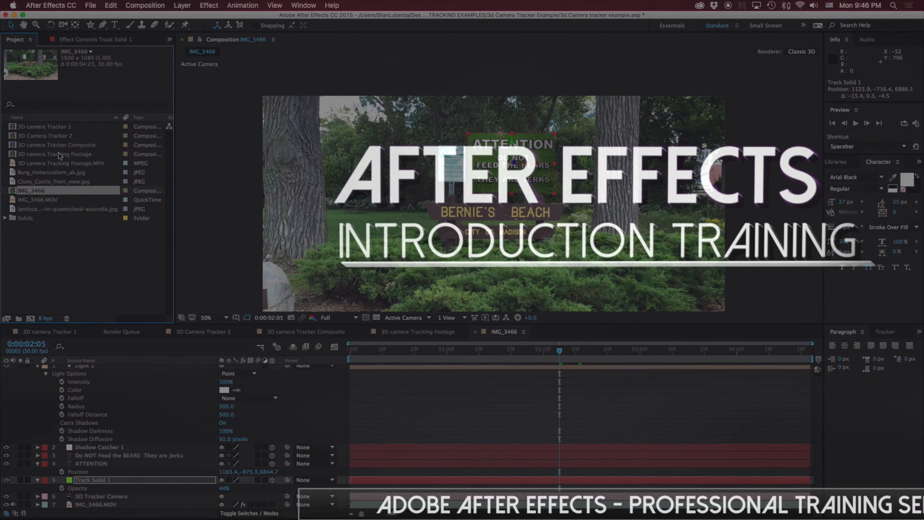